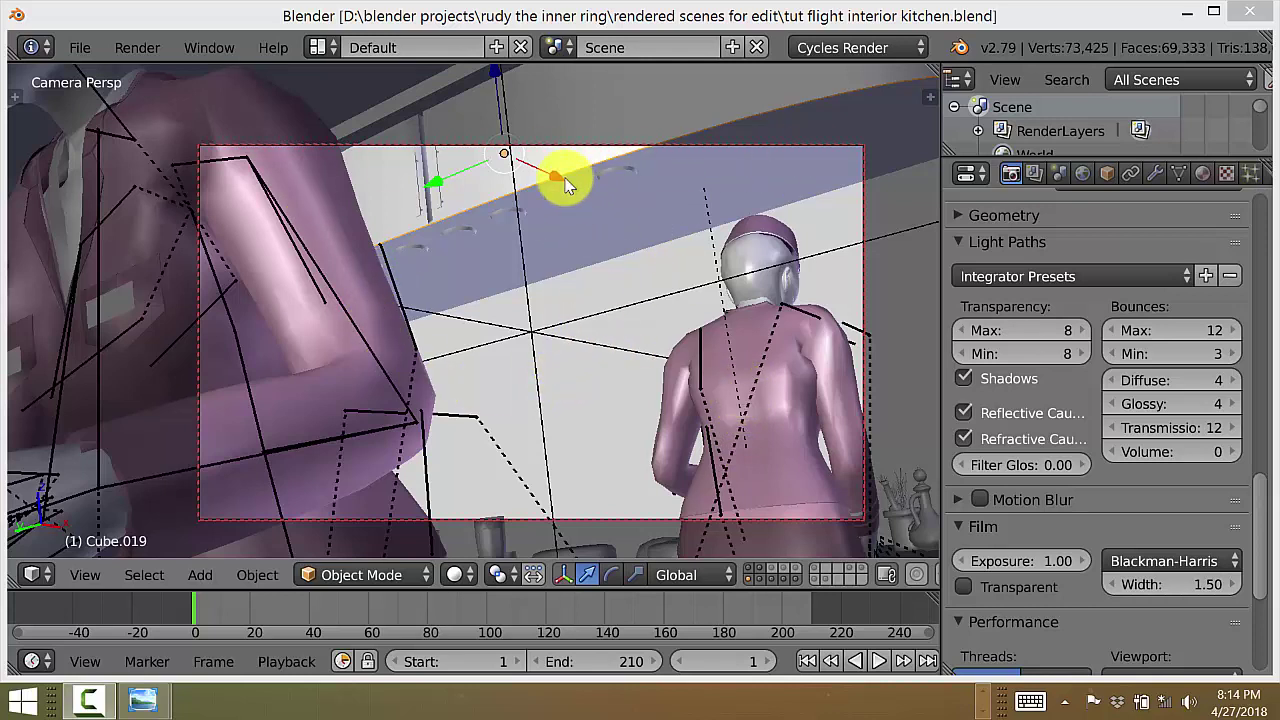
Step: Bring Blender to the front and show the render engine dropdown in the header
{"action": "left_click", "coordinate": [388, 25]}
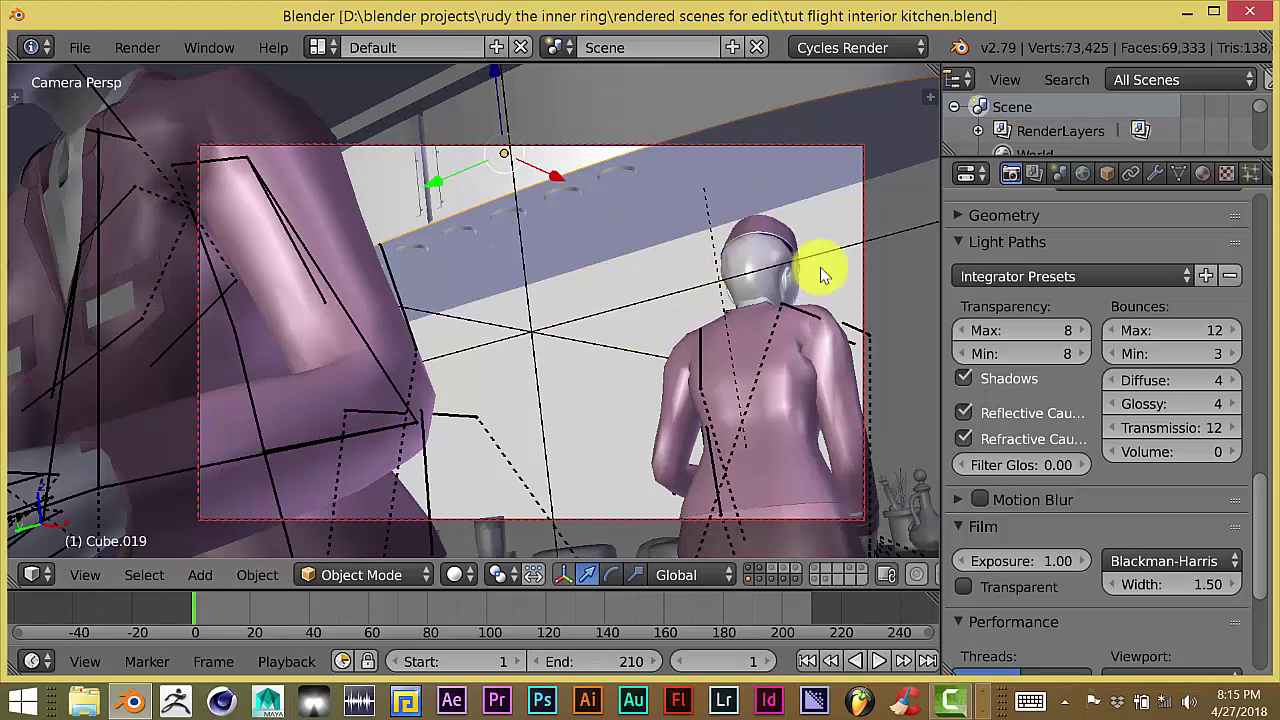
{"action": "left_click", "coordinate": [845, 50]}
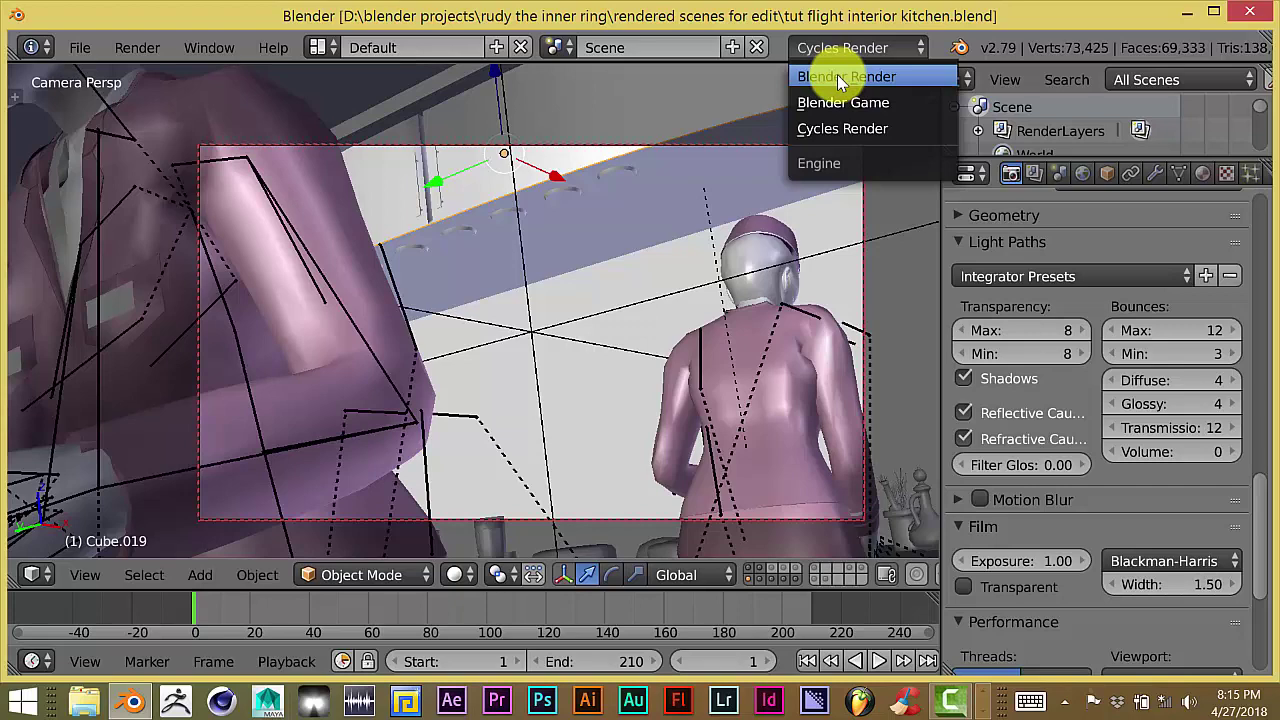
Step: Dismiss the engine dropdown without changing it, so Cycles Render stays selected
{"action": "left_click", "coordinate": [810, 130]}
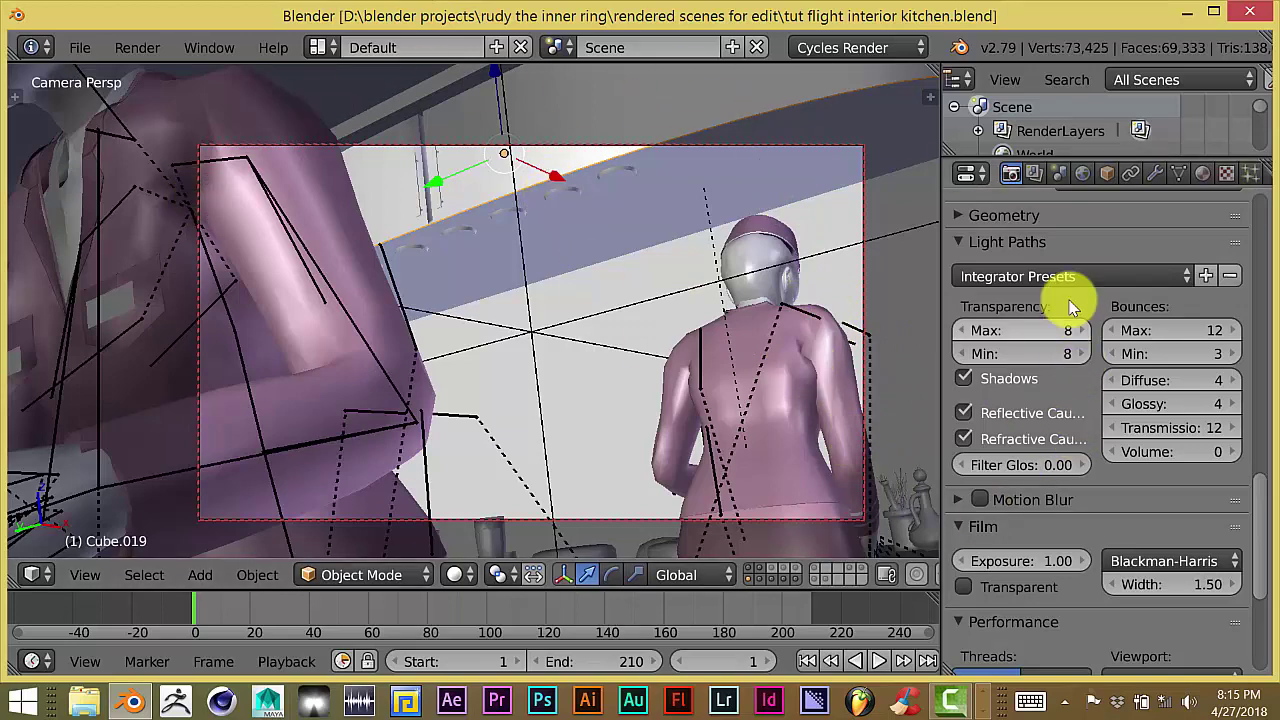
{"action": "scroll", "coordinate": [1070, 383], "scroll_direction": "up", "scroll_amount": 1}
{"action": "scroll", "coordinate": [1070, 383], "scroll_direction": "up", "scroll_amount": 10}
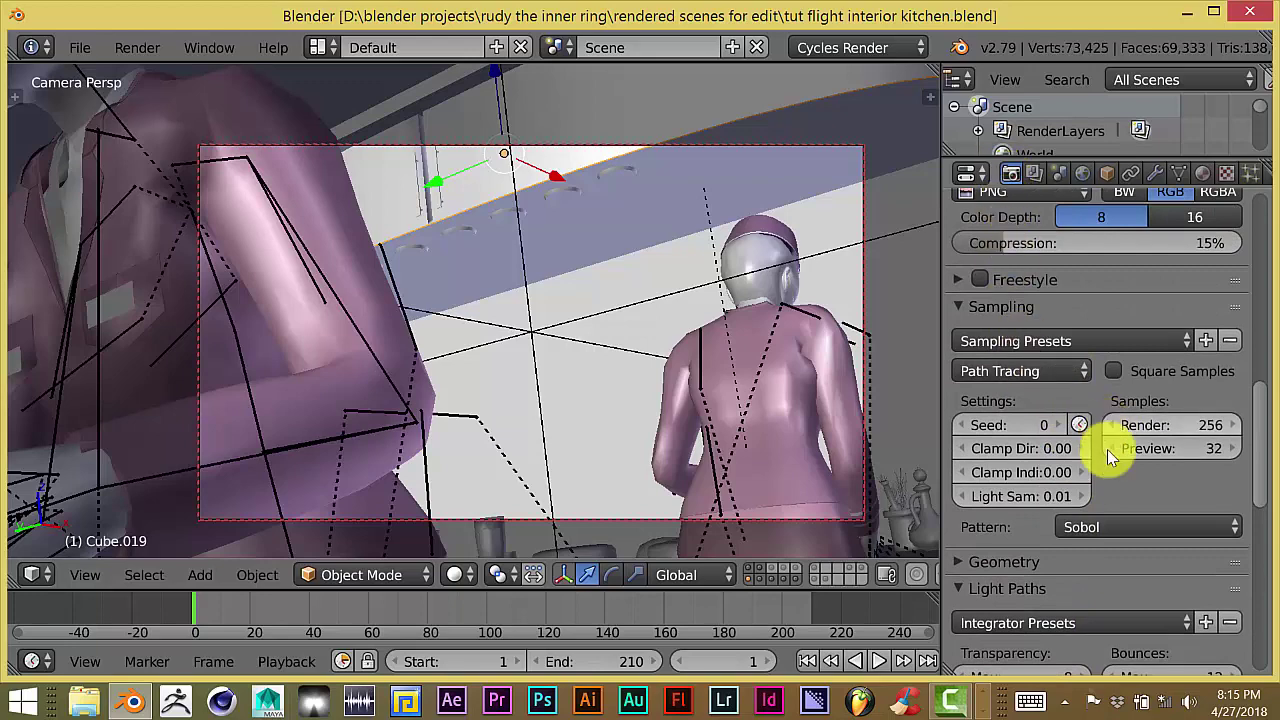
{"action": "scroll", "coordinate": [1120, 436], "scroll_direction": "up", "scroll_amount": 1}
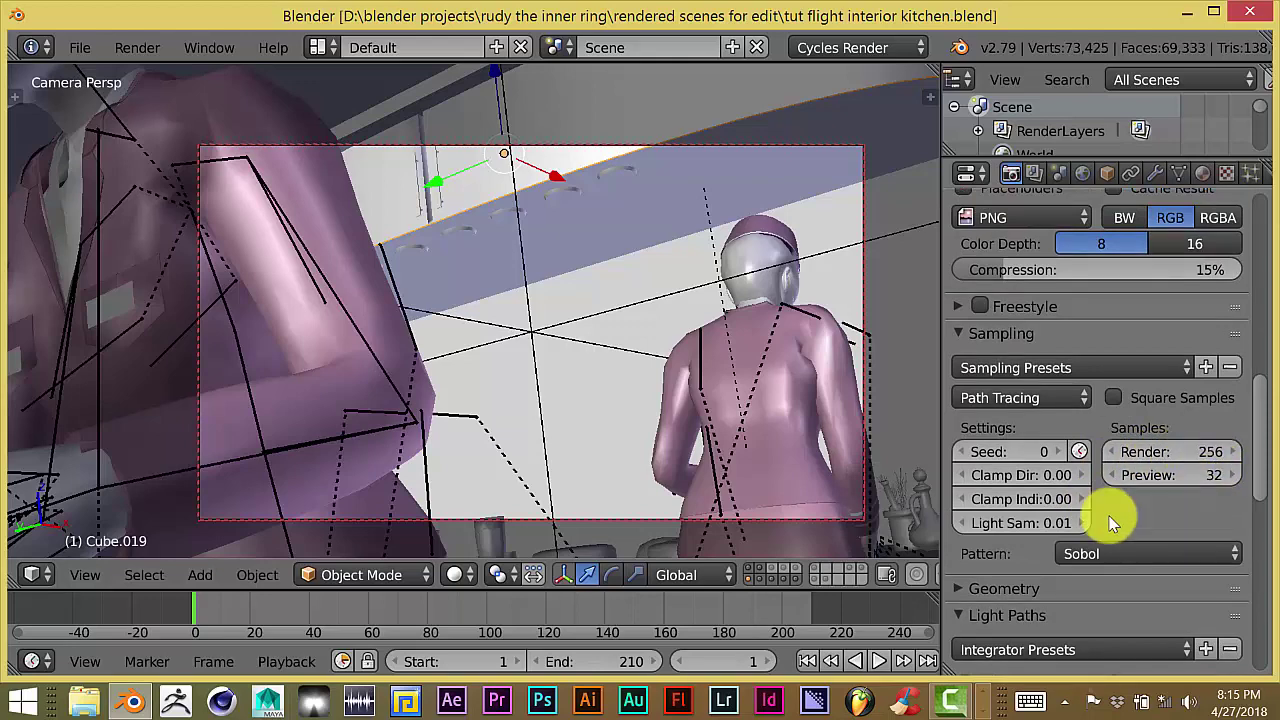
{"action": "scroll", "coordinate": [1105, 514], "scroll_direction": "down", "scroll_amount": 10}
{"action": "scroll", "coordinate": [1110, 517], "scroll_direction": "down", "scroll_amount": 13}
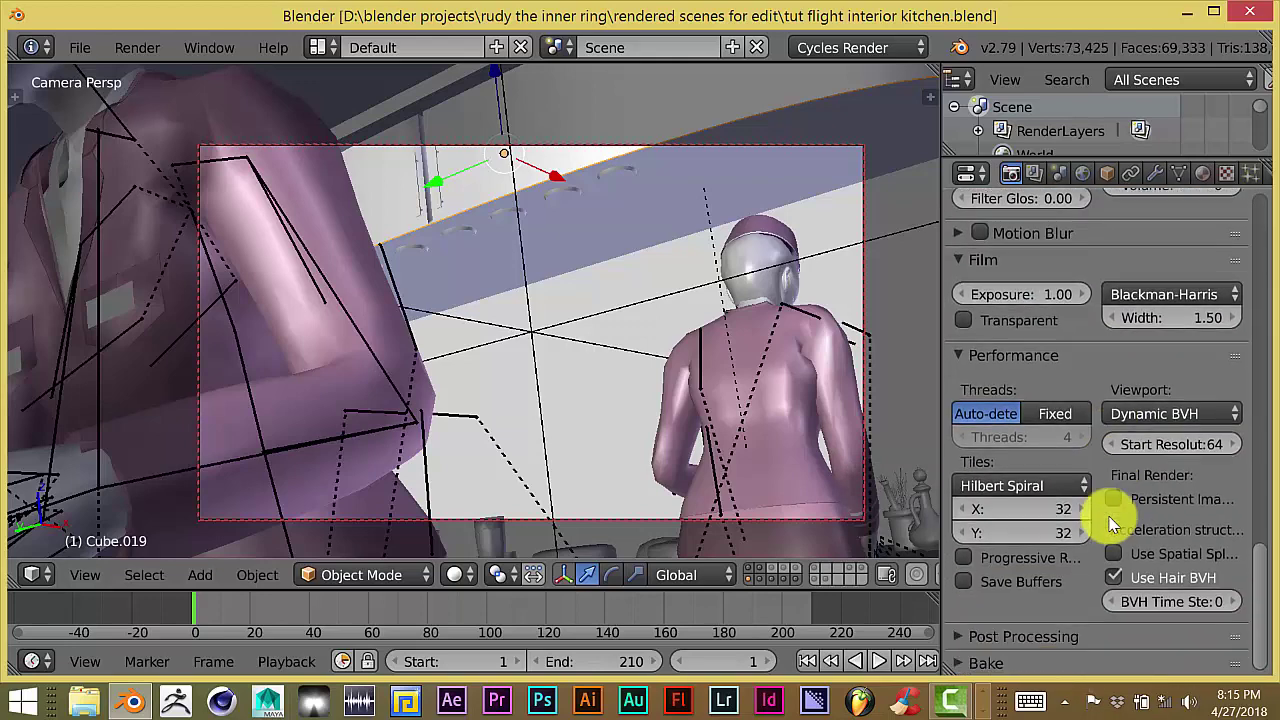
{"action": "scroll", "coordinate": [1103, 577], "scroll_direction": "up", "scroll_amount": 9}
{"action": "scroll", "coordinate": [1103, 577], "scroll_direction": "up", "scroll_amount": 11}
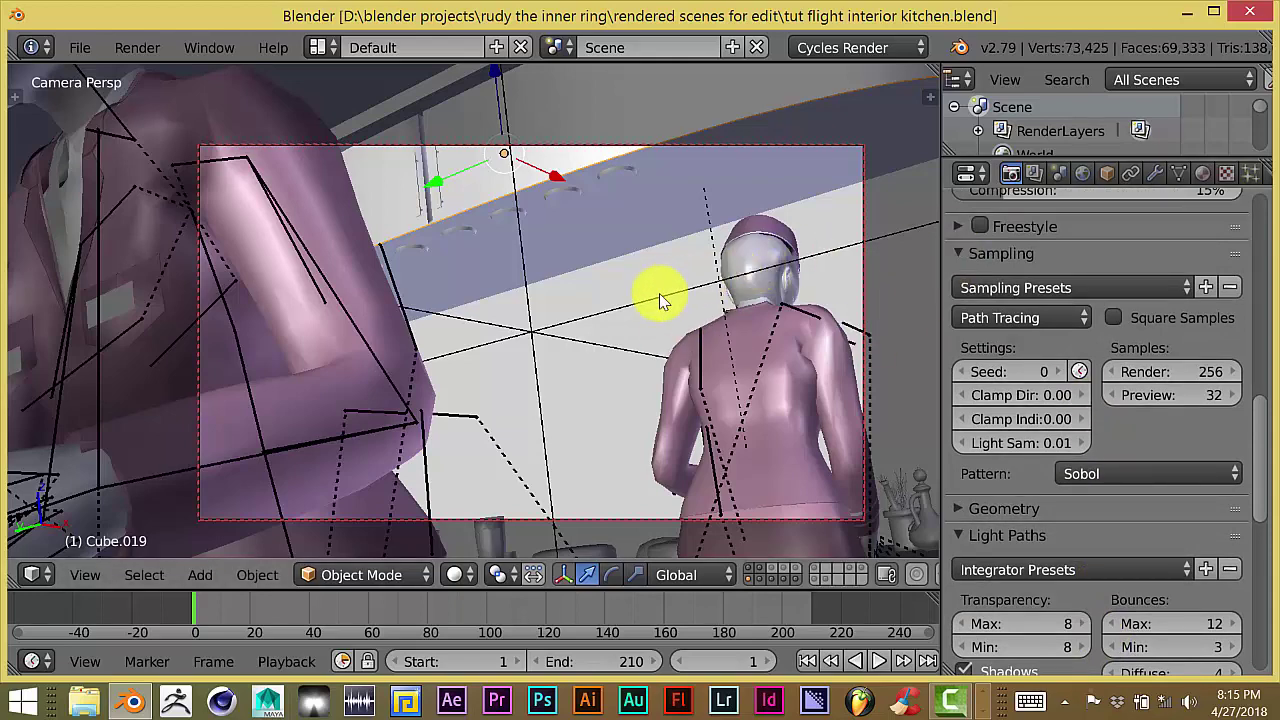
{"action": "scroll", "coordinate": [659, 293], "scroll_direction": "up", "scroll_amount": 2}
{"action": "scroll", "coordinate": [659, 293], "scroll_direction": "down", "scroll_amount": 2}
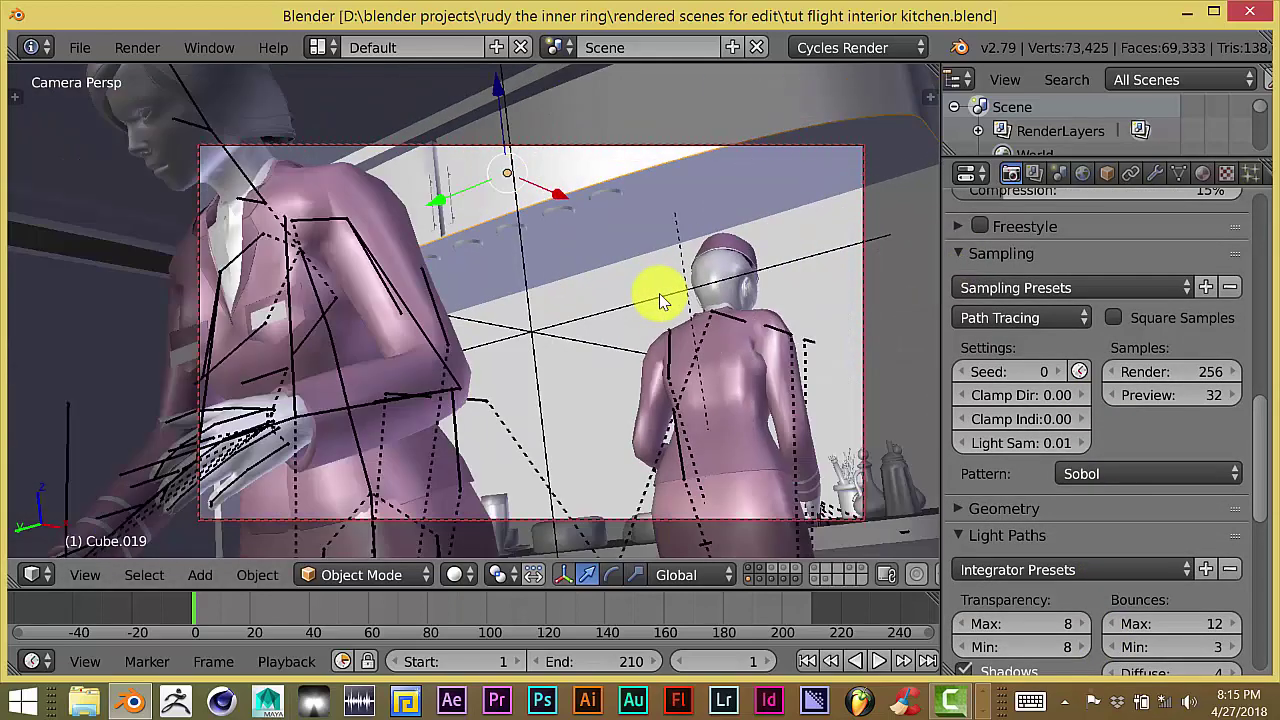
{"action": "scroll", "coordinate": [659, 293], "scroll_direction": "down", "scroll_amount": 1}
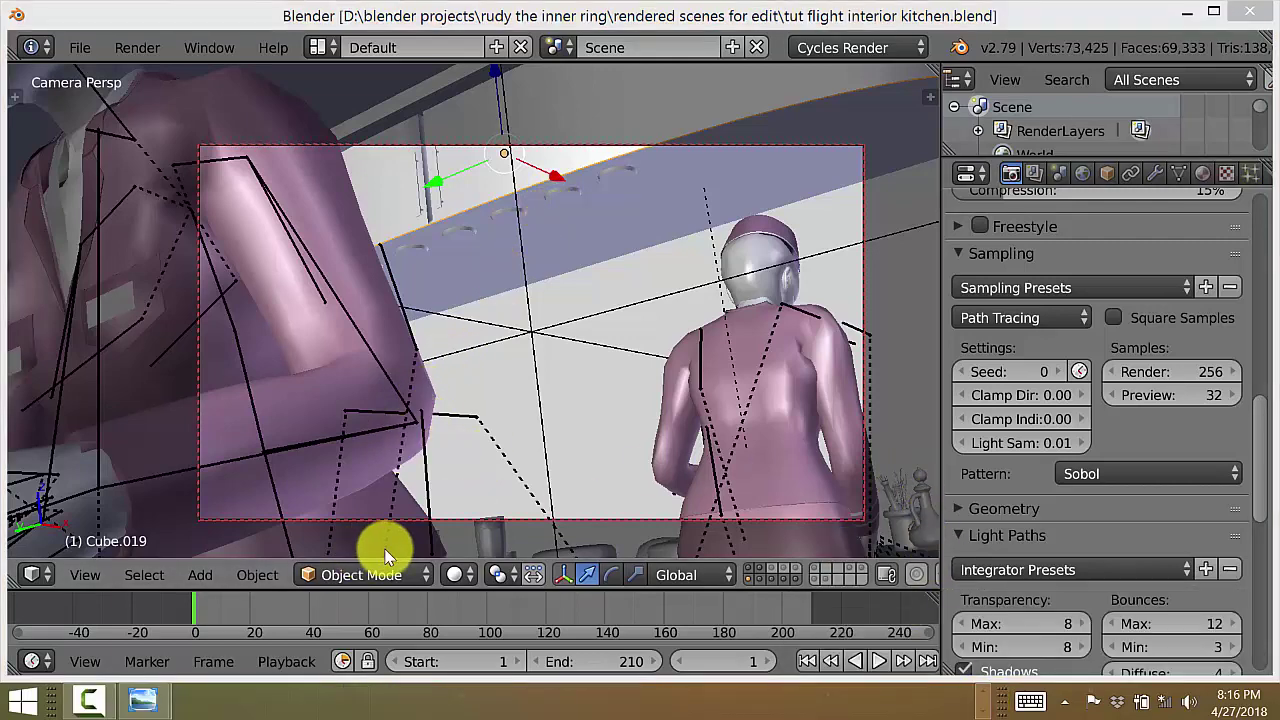
{"action": "mouse_move", "coordinate": [150, 703]}
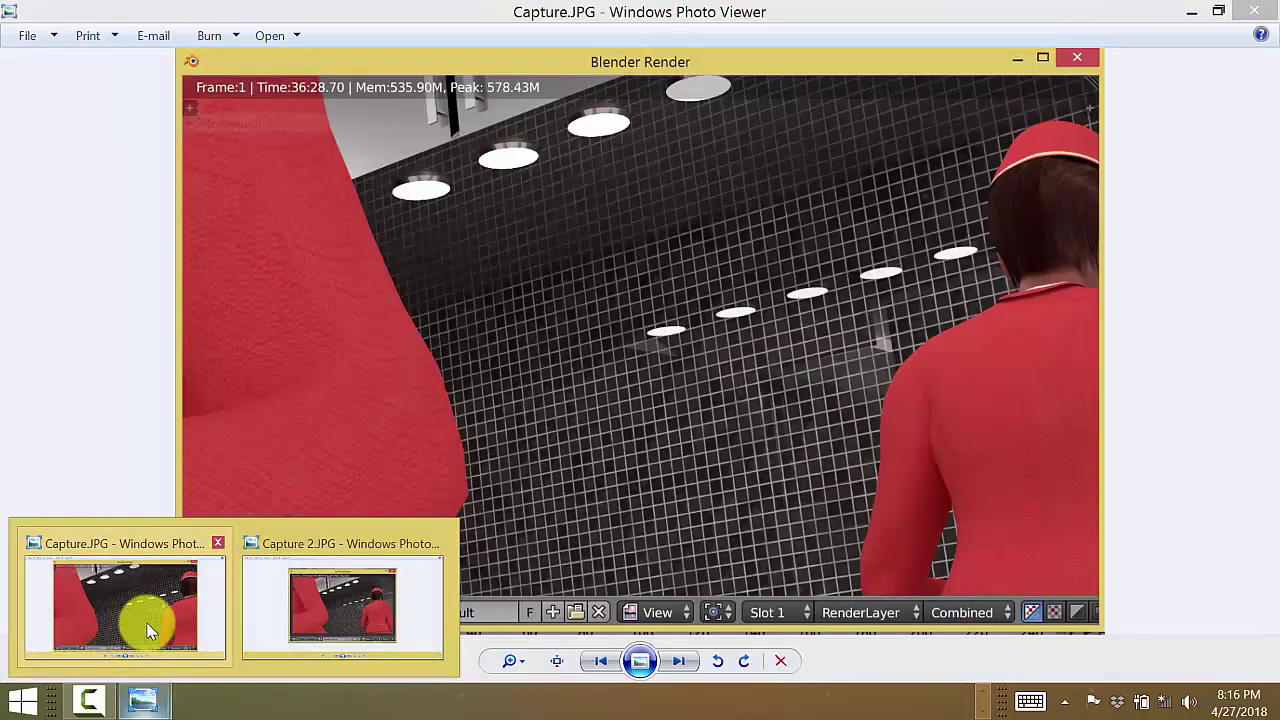
{"action": "left_click", "coordinate": [143, 618]}
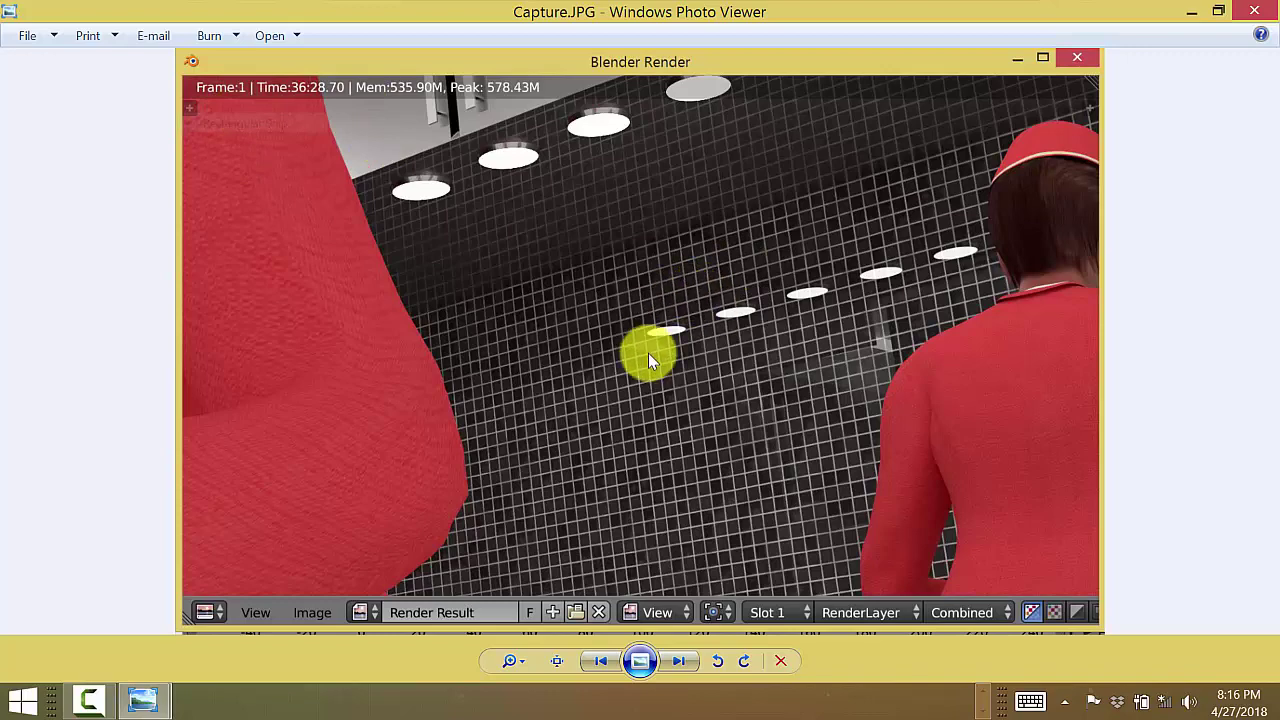
{"action": "left_click", "coordinate": [1191, 12]}
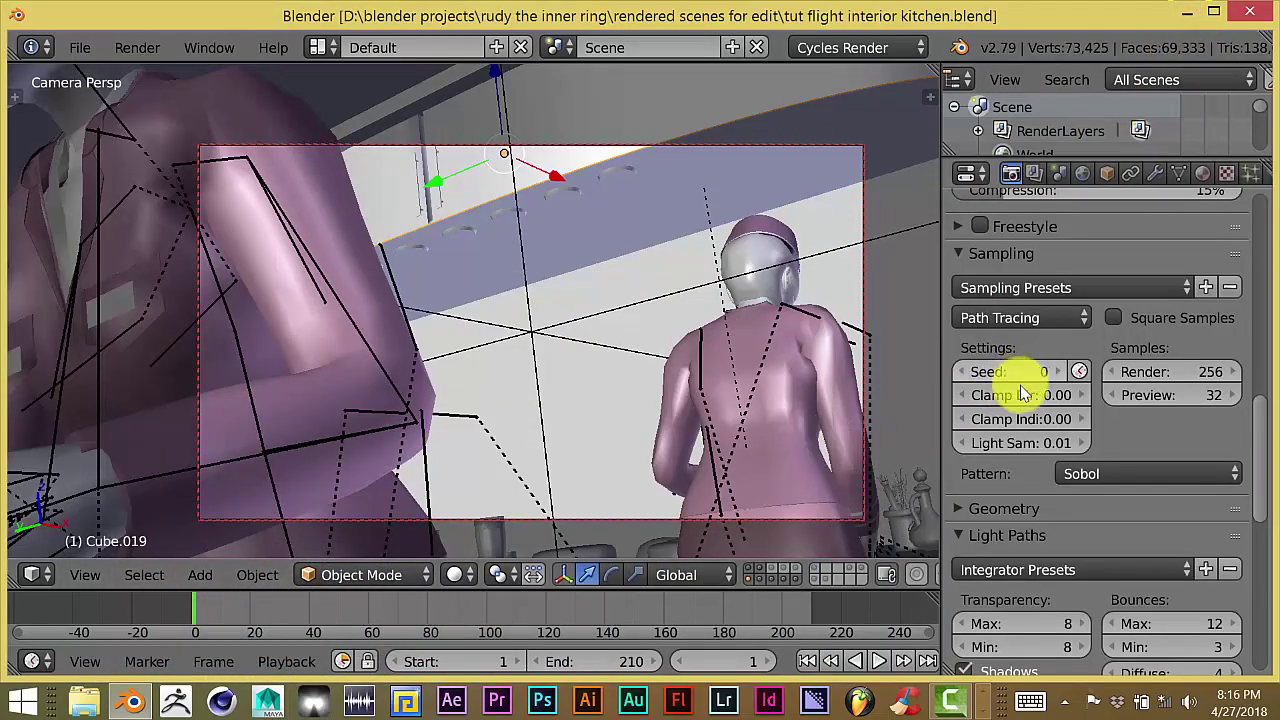
{"action": "scroll", "coordinate": [1133, 342], "scroll_direction": "down", "scroll_amount": 1}
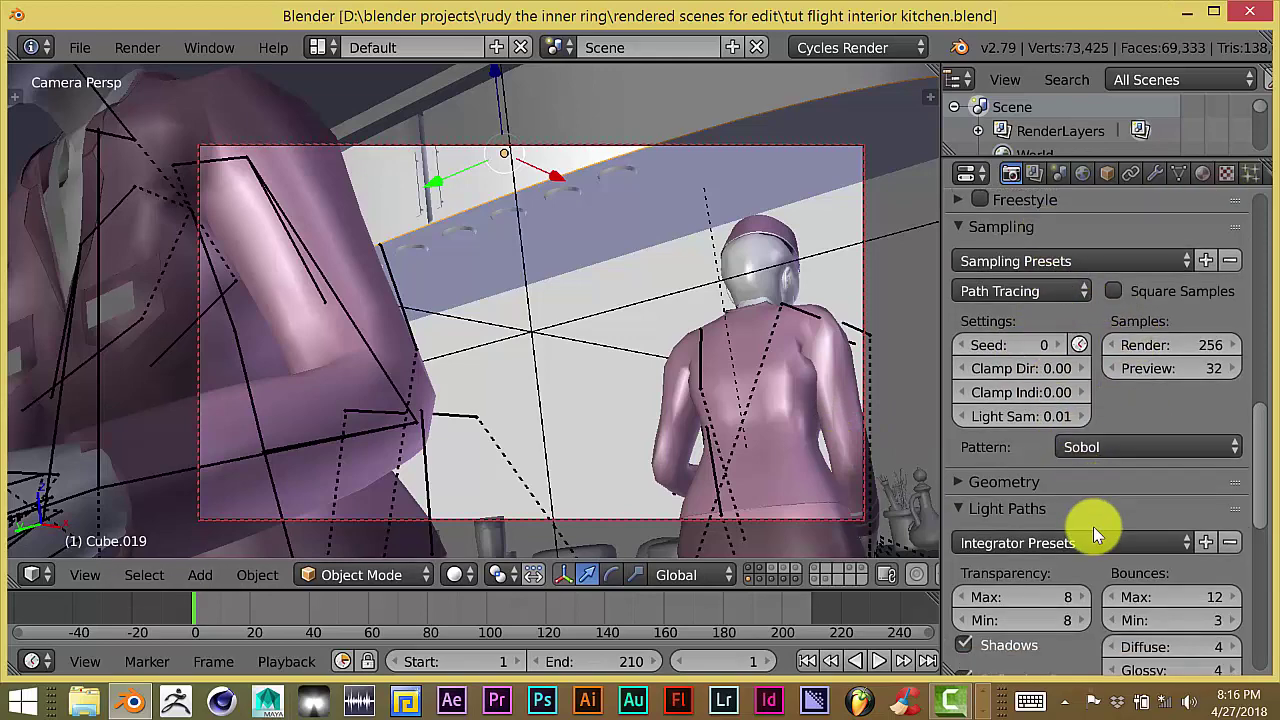
{"action": "scroll", "coordinate": [1093, 526], "scroll_direction": "down", "scroll_amount": 4}
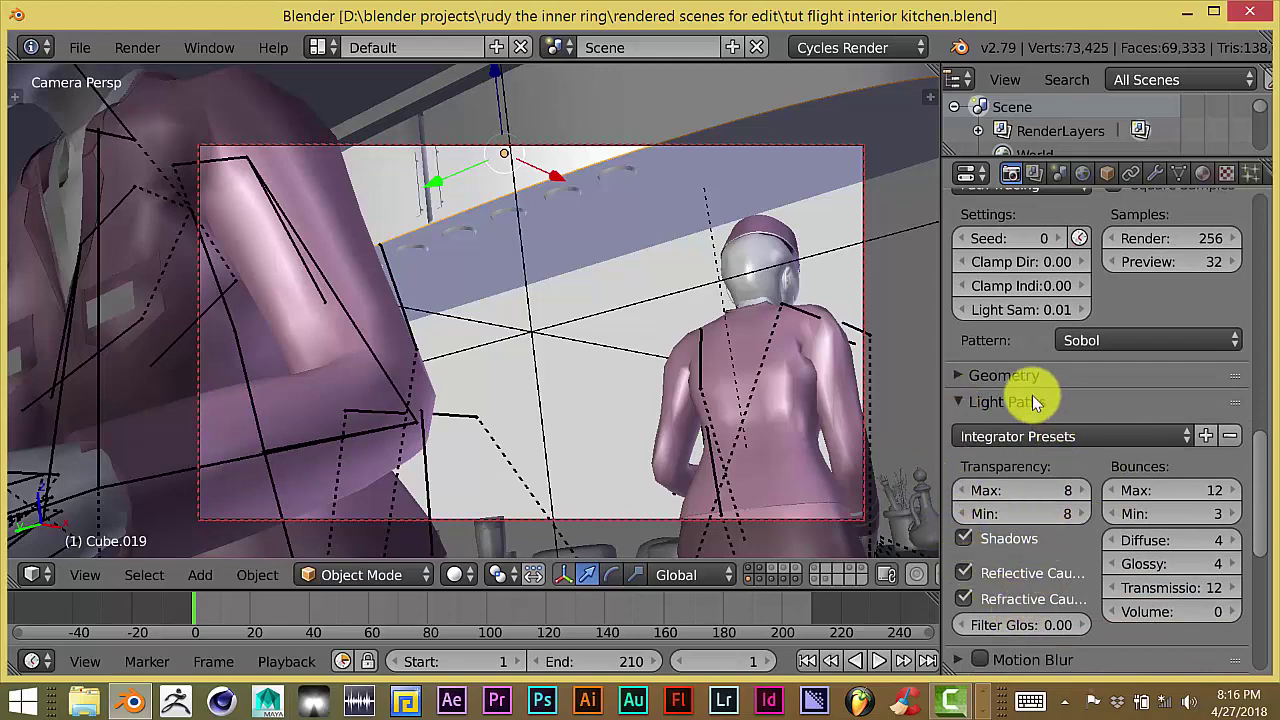
{"action": "scroll", "coordinate": [1105, 616], "scroll_direction": "down", "scroll_amount": 2}
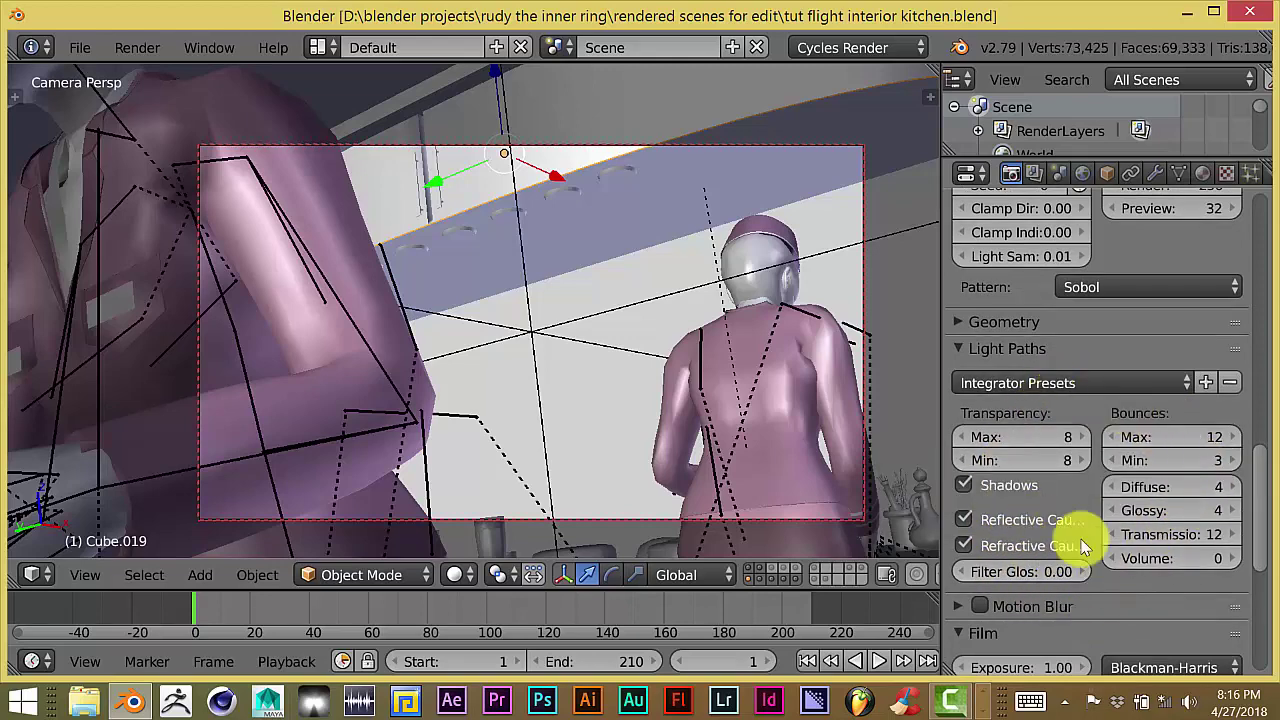
Step: In Light Paths, set bounces to Max 4, Min 0 and Transmission 4
{"action": "left_click", "coordinate": [1189, 437]}
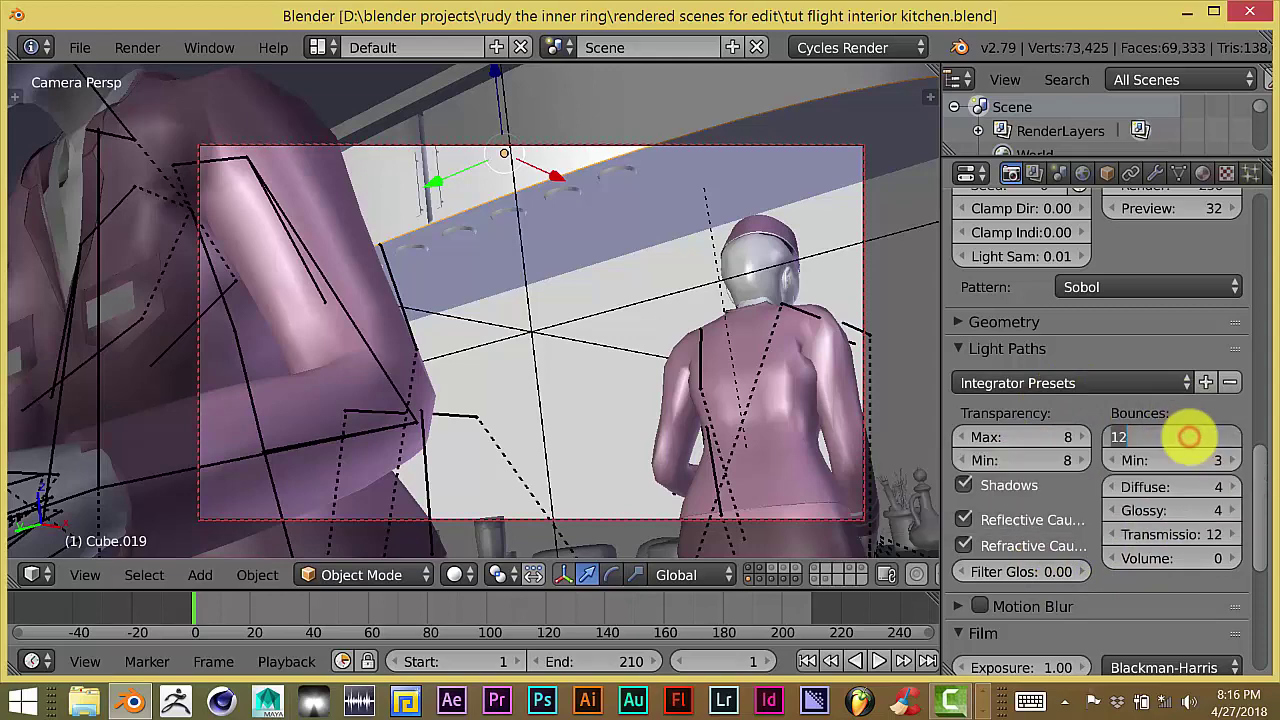
{"action": "type", "text": "4"}
{"action": "key", "text": "Return"}
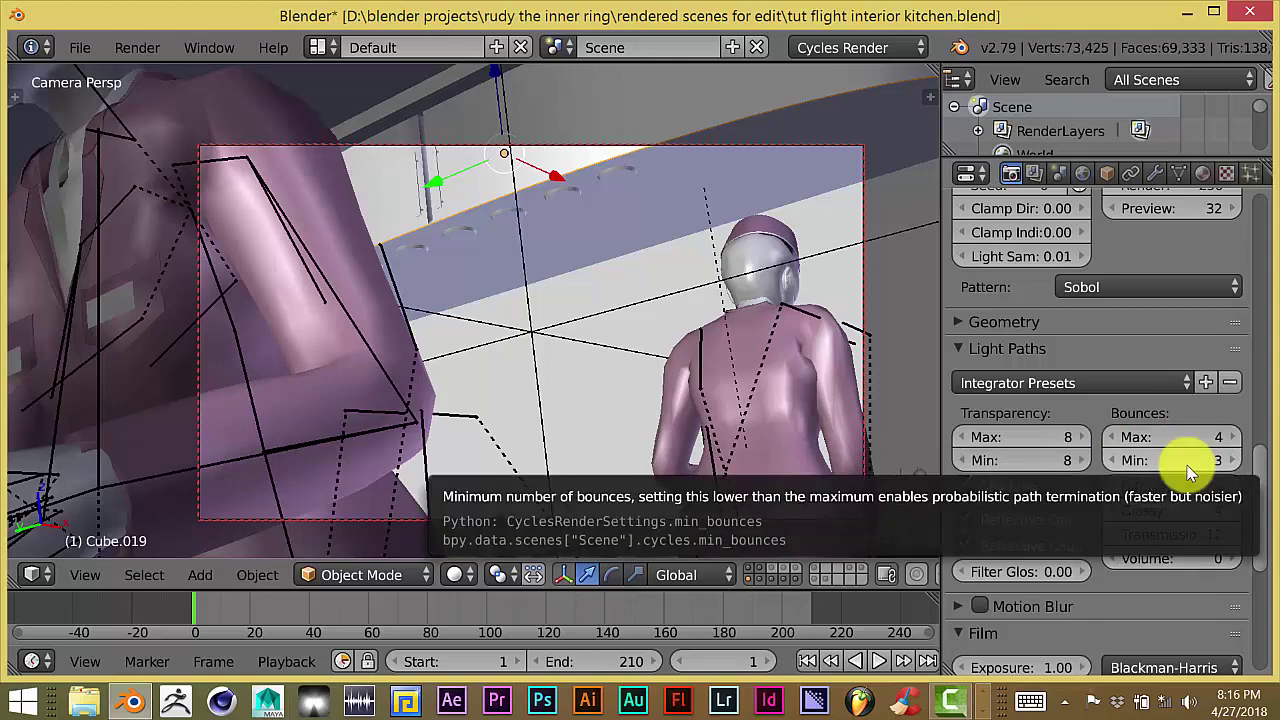
{"action": "left_click", "coordinate": [1187, 461]}
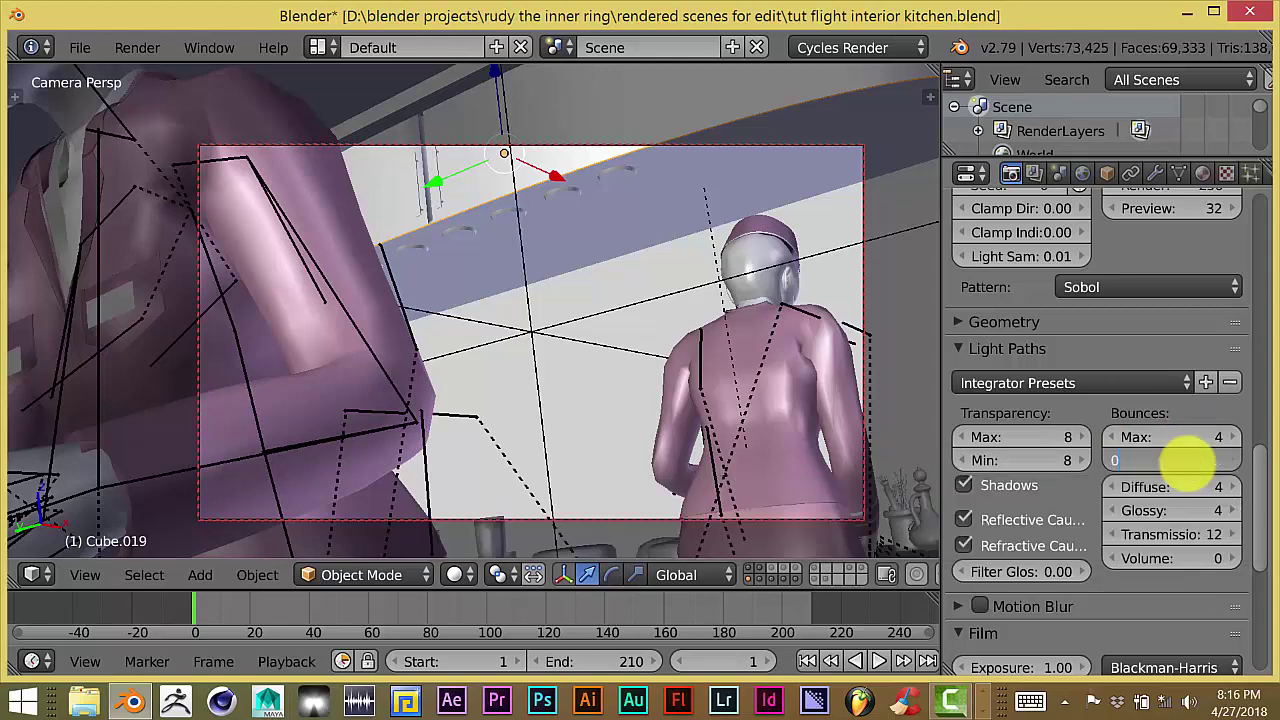
{"action": "key", "text": "Return"}
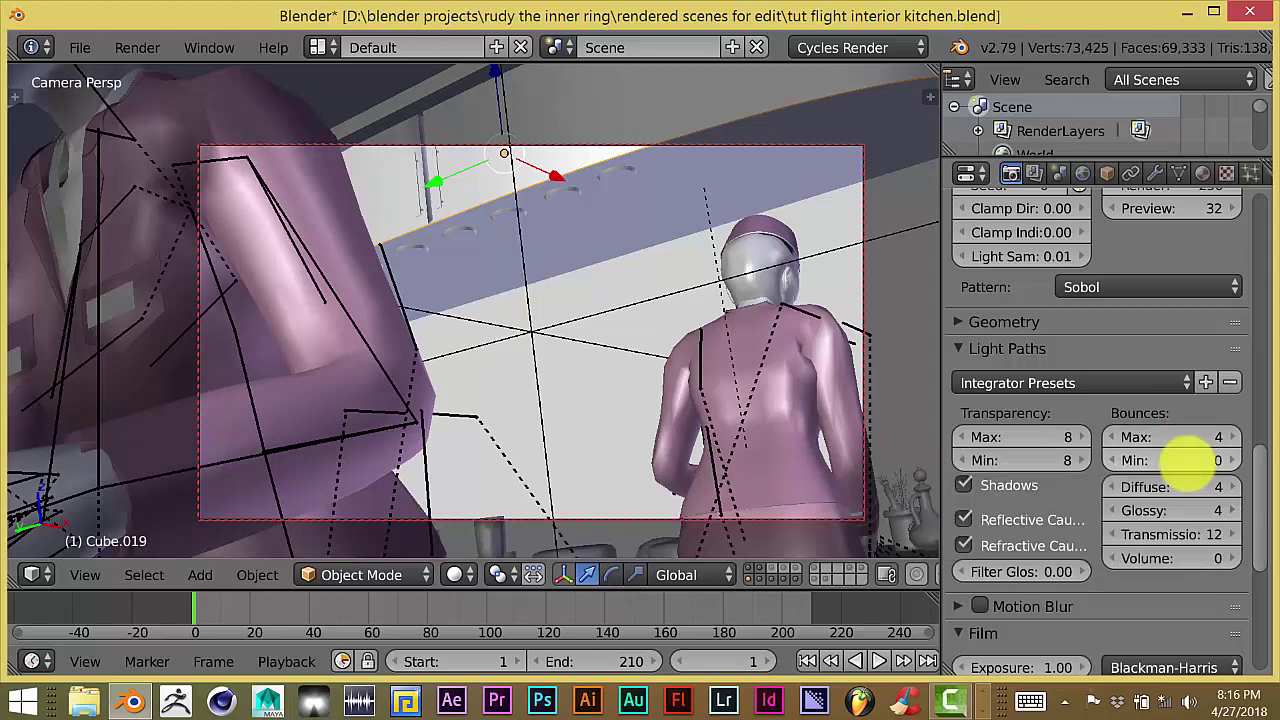
{"action": "left_click", "coordinate": [1191, 531]}
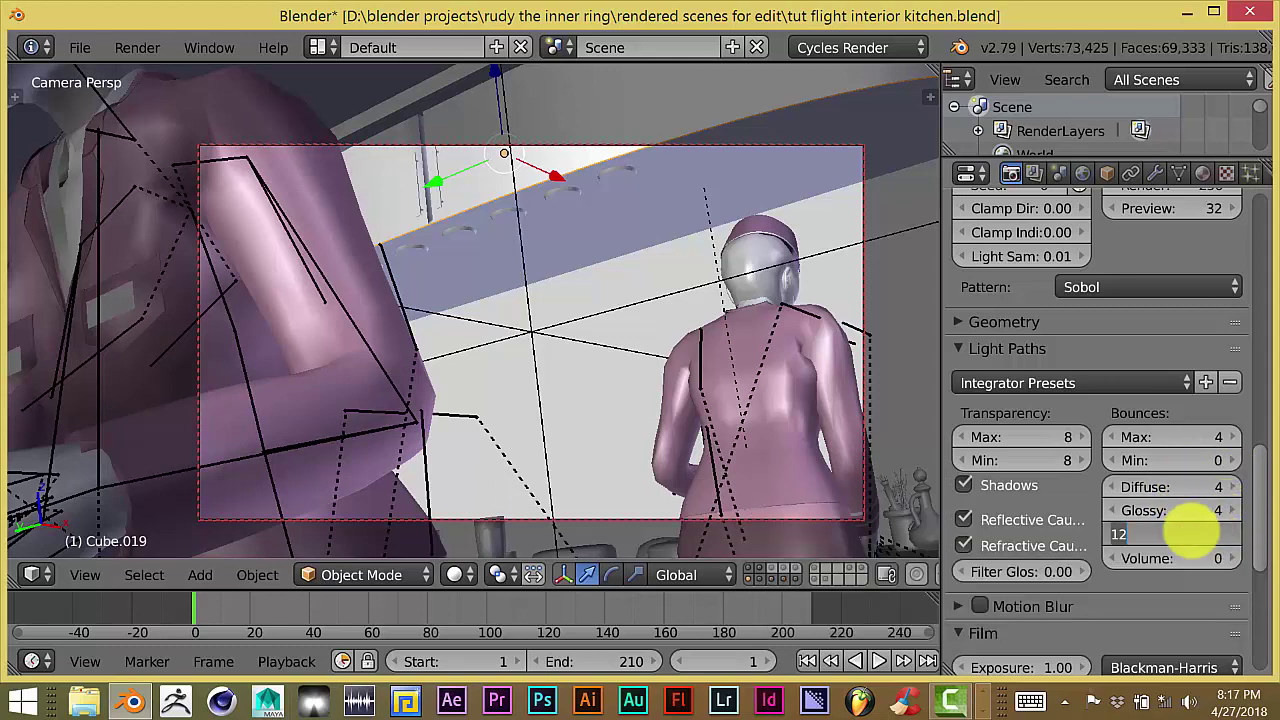
{"action": "type", "text": "4"}
{"action": "key", "text": "Return"}
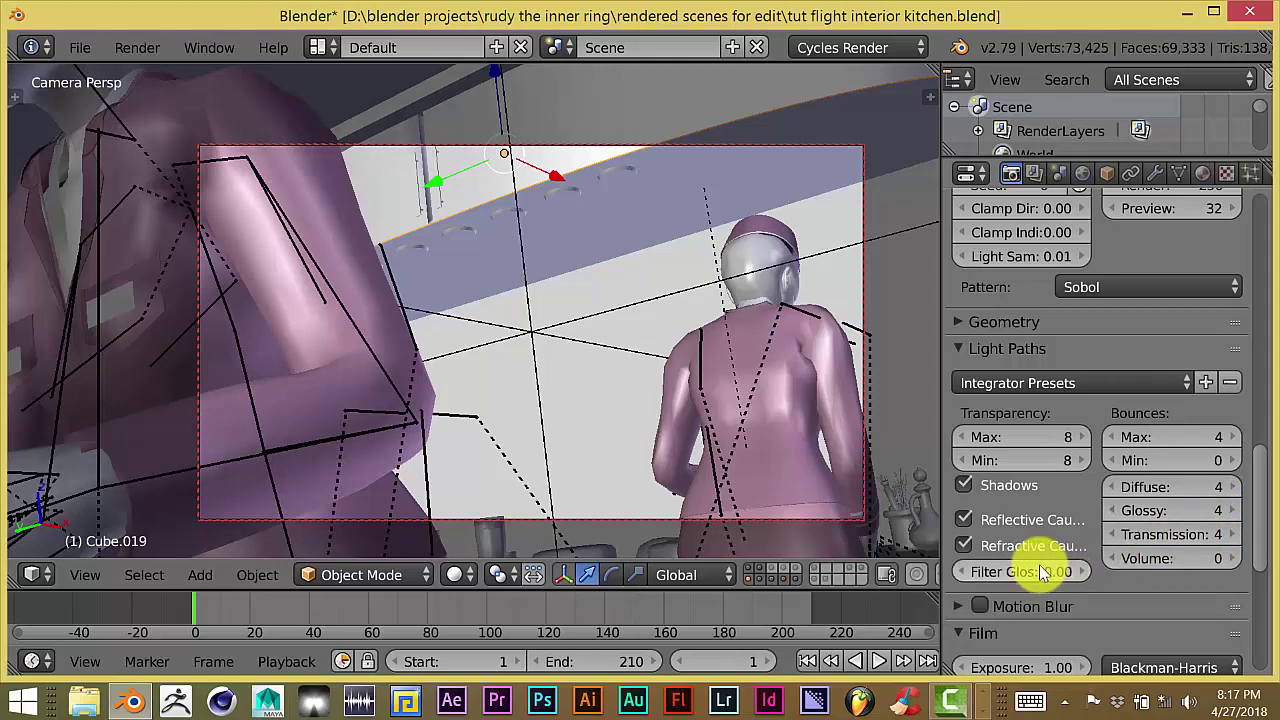
Step: Set the Light Paths Transparency bounces to Max 4 and Min 0
{"action": "left_click", "coordinate": [1045, 437]}
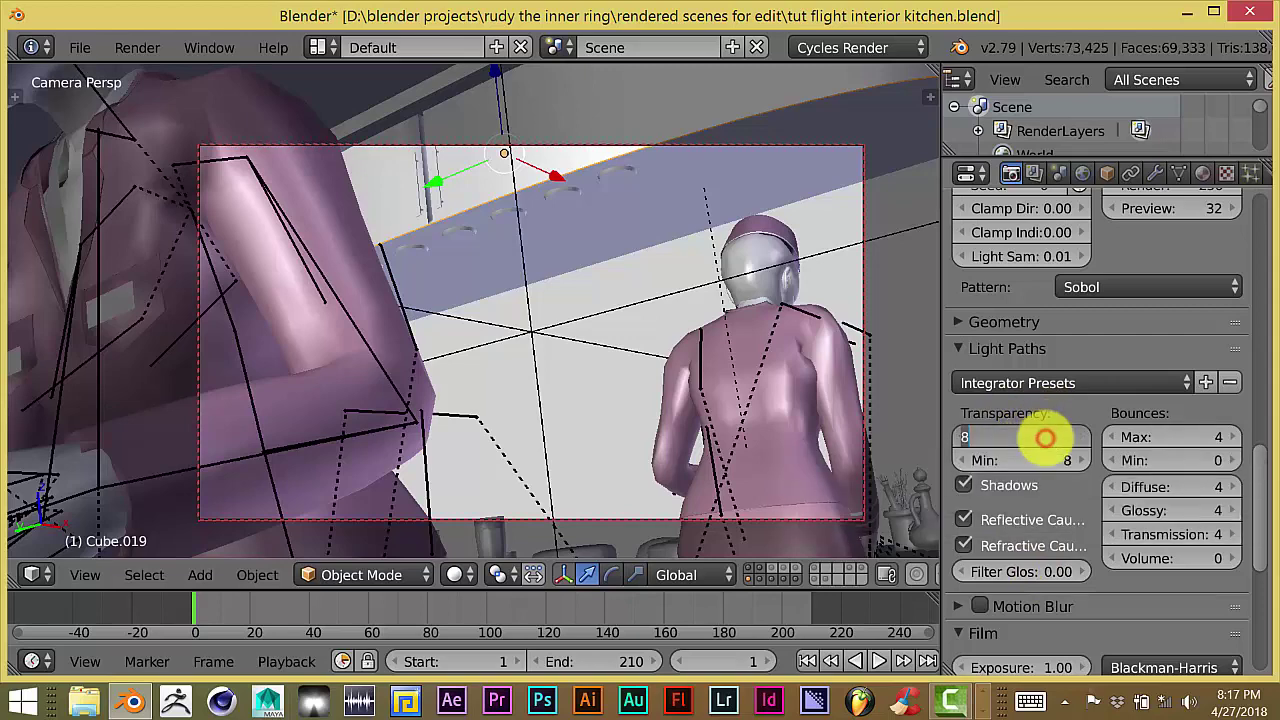
{"action": "key", "text": "Return"}
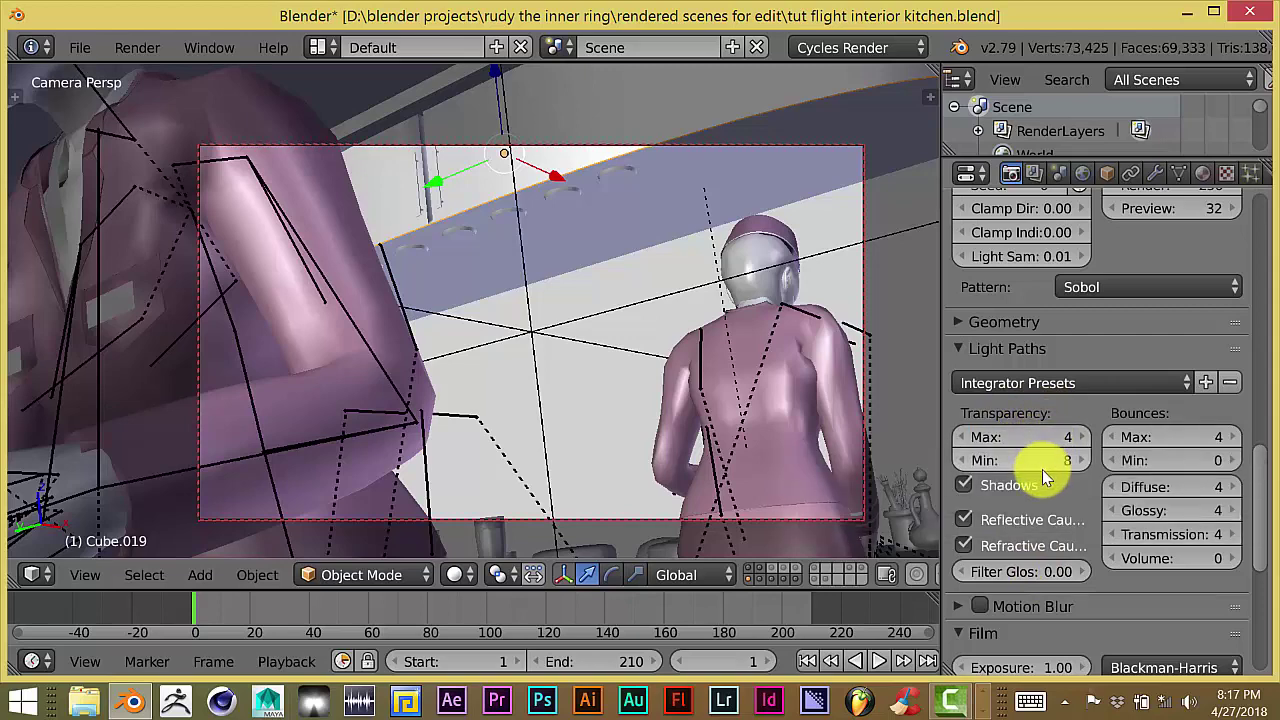
{"action": "left_click", "coordinate": [1043, 461]}
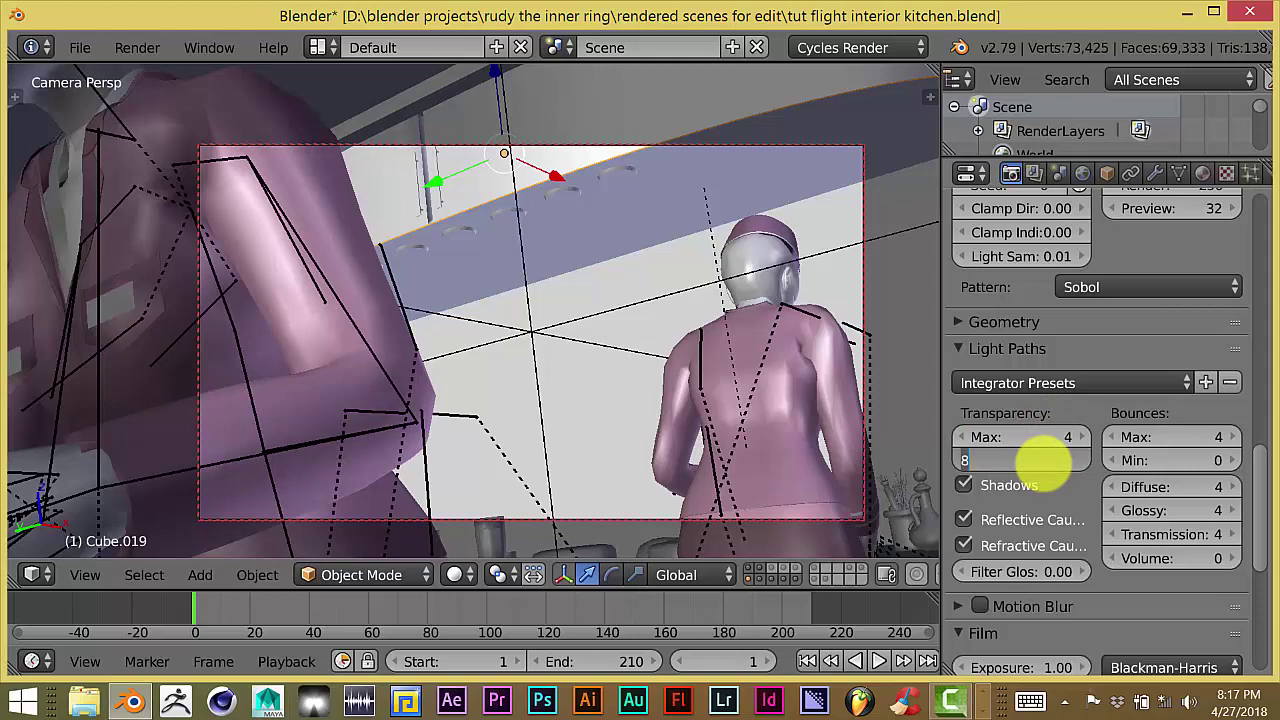
{"action": "type", "text": "0"}
{"action": "key", "text": "Return"}
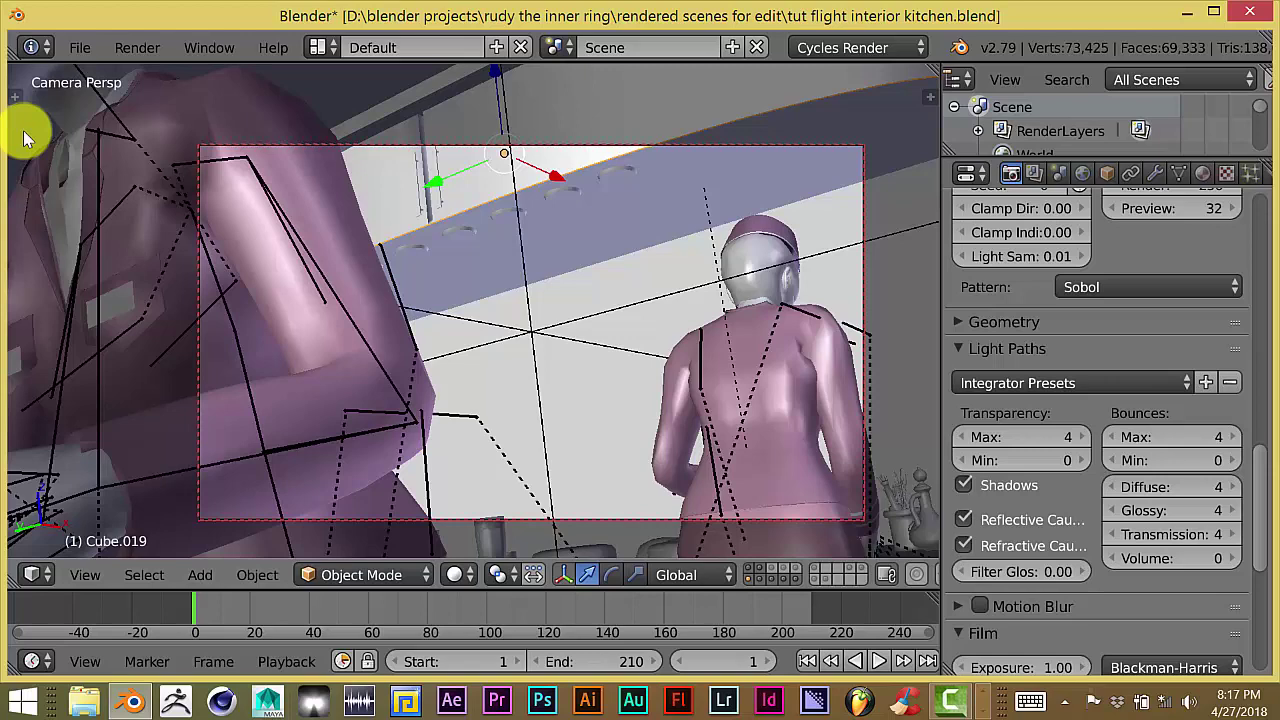
Step: Tick the Render: Auto Tile Size add-on in File > User Preferences > Add-ons
{"action": "left_click", "coordinate": [79, 54]}
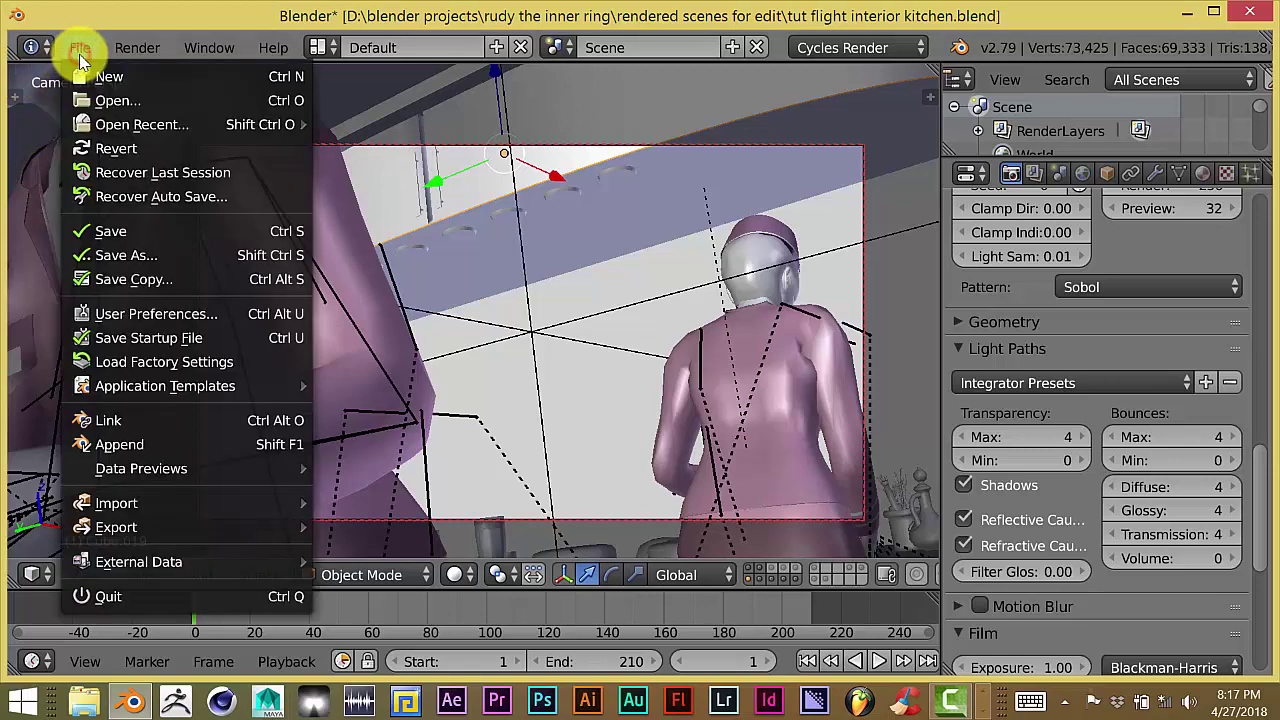
{"action": "left_click", "coordinate": [142, 309]}
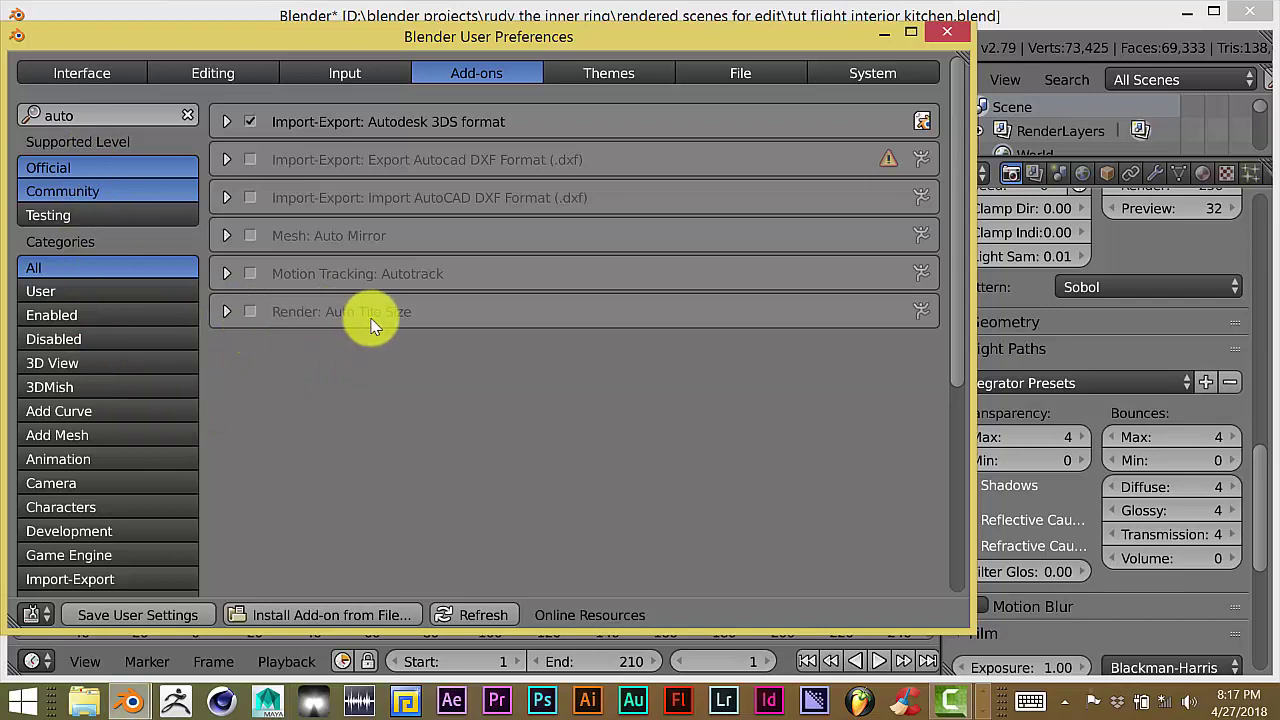
{"action": "left_click", "coordinate": [250, 312]}
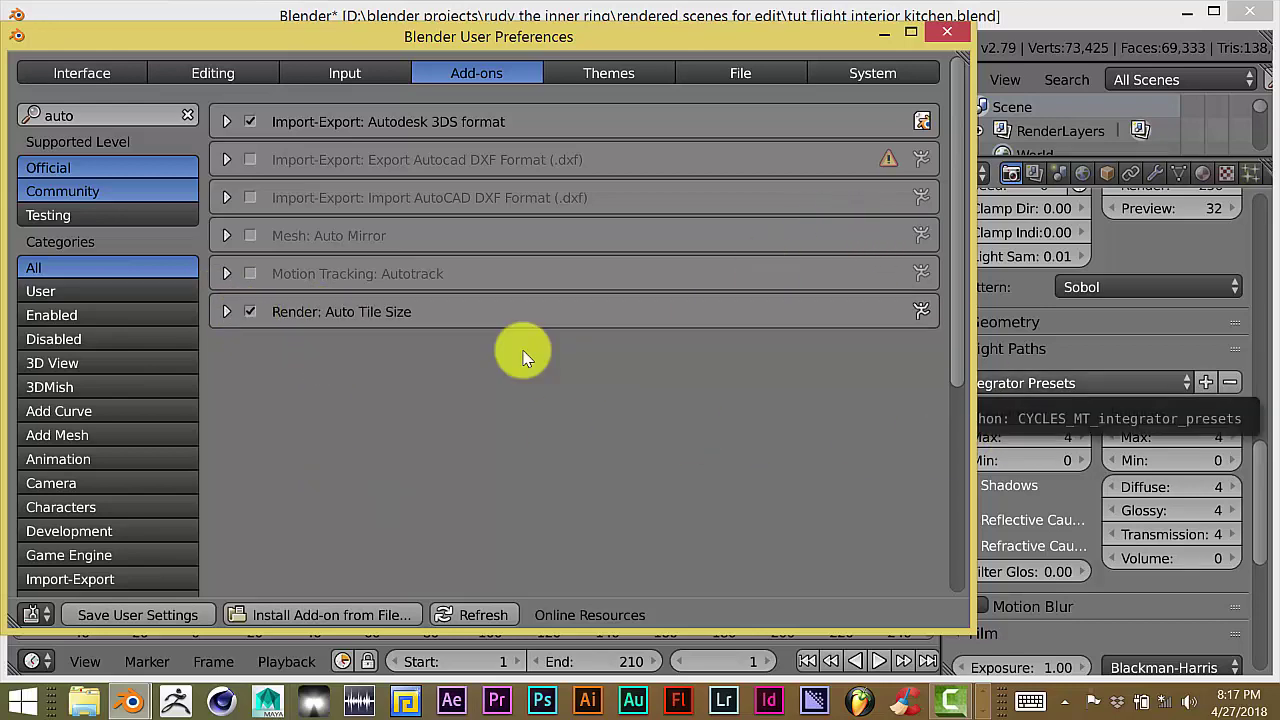
Step: Close User Preferences and scroll to the Performance panel showing 32×32 tiles
{"action": "left_click", "coordinate": [938, 31]}
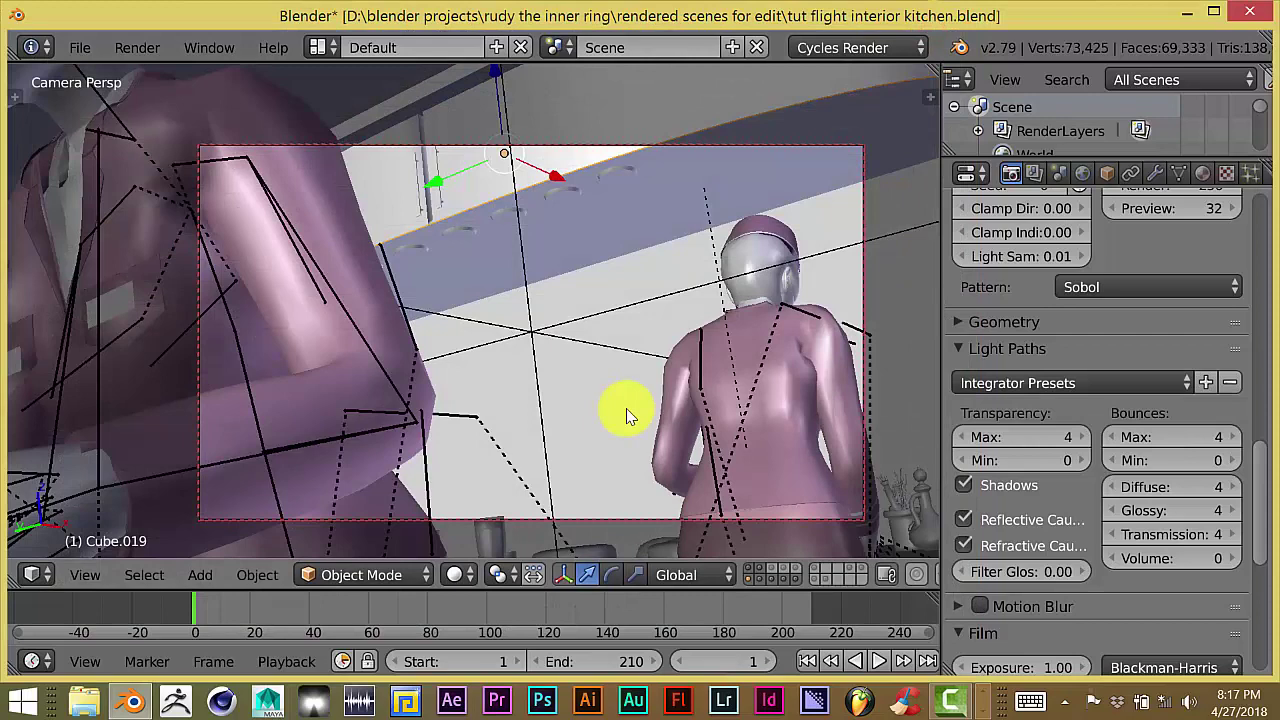
{"action": "scroll", "coordinate": [1148, 405], "scroll_direction": "down", "scroll_amount": 2}
{"action": "scroll", "coordinate": [1148, 405], "scroll_direction": "down", "scroll_amount": 8}
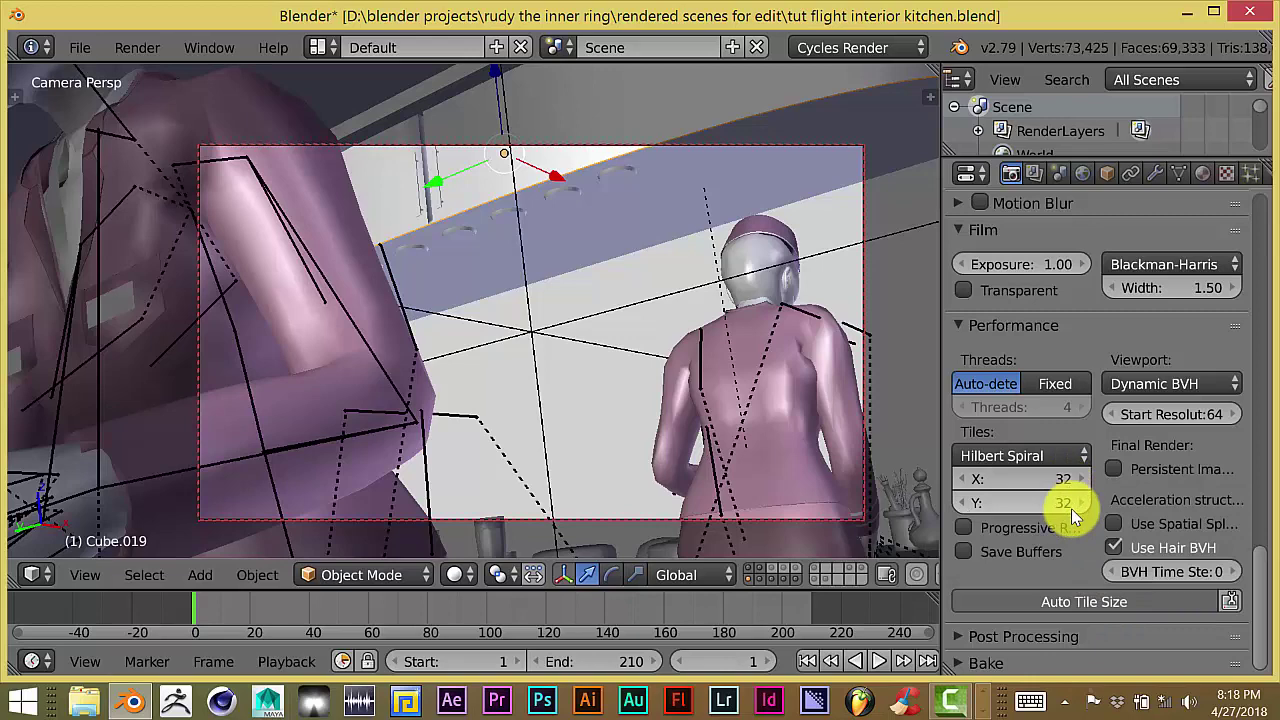
Step: At the top of Render properties, switch the render Device from CPU to GPU Compute
{"action": "scroll", "coordinate": [1060, 535], "scroll_direction": "up", "scroll_amount": 3}
{"action": "scroll", "coordinate": [1055, 535], "scroll_direction": "up", "scroll_amount": 10}
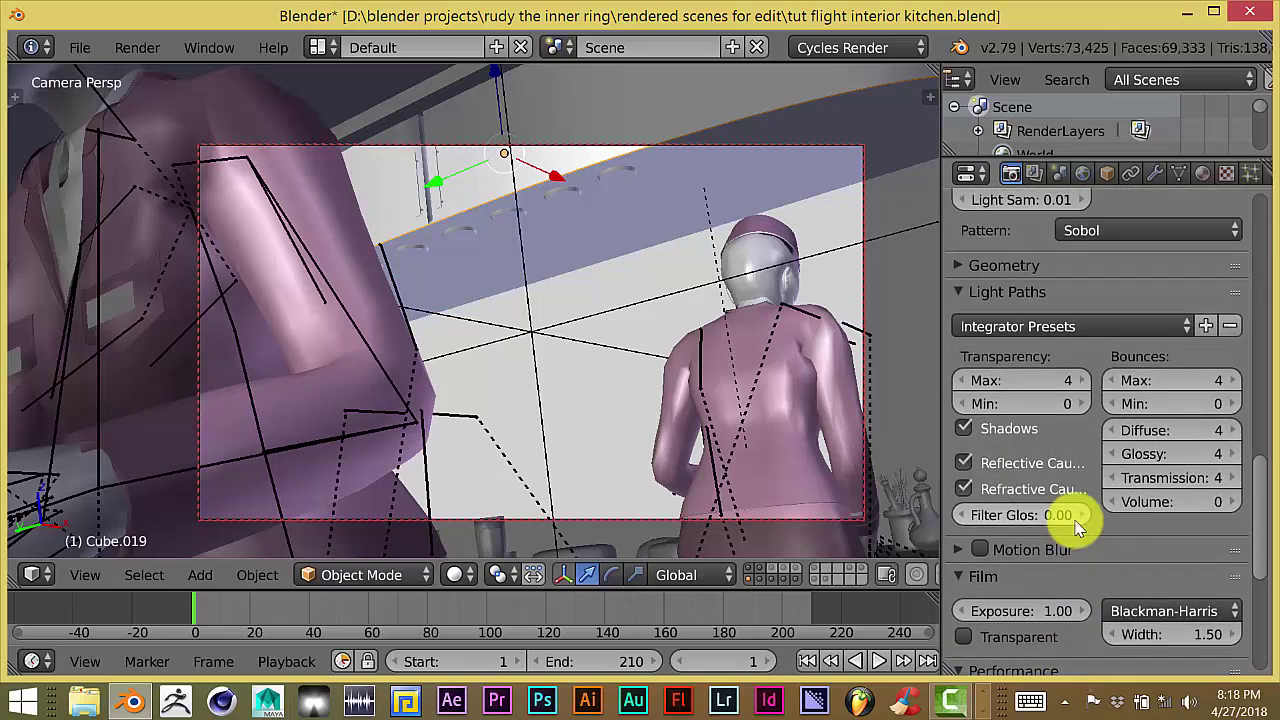
{"action": "scroll", "coordinate": [1078, 528], "scroll_direction": "up", "scroll_amount": 5}
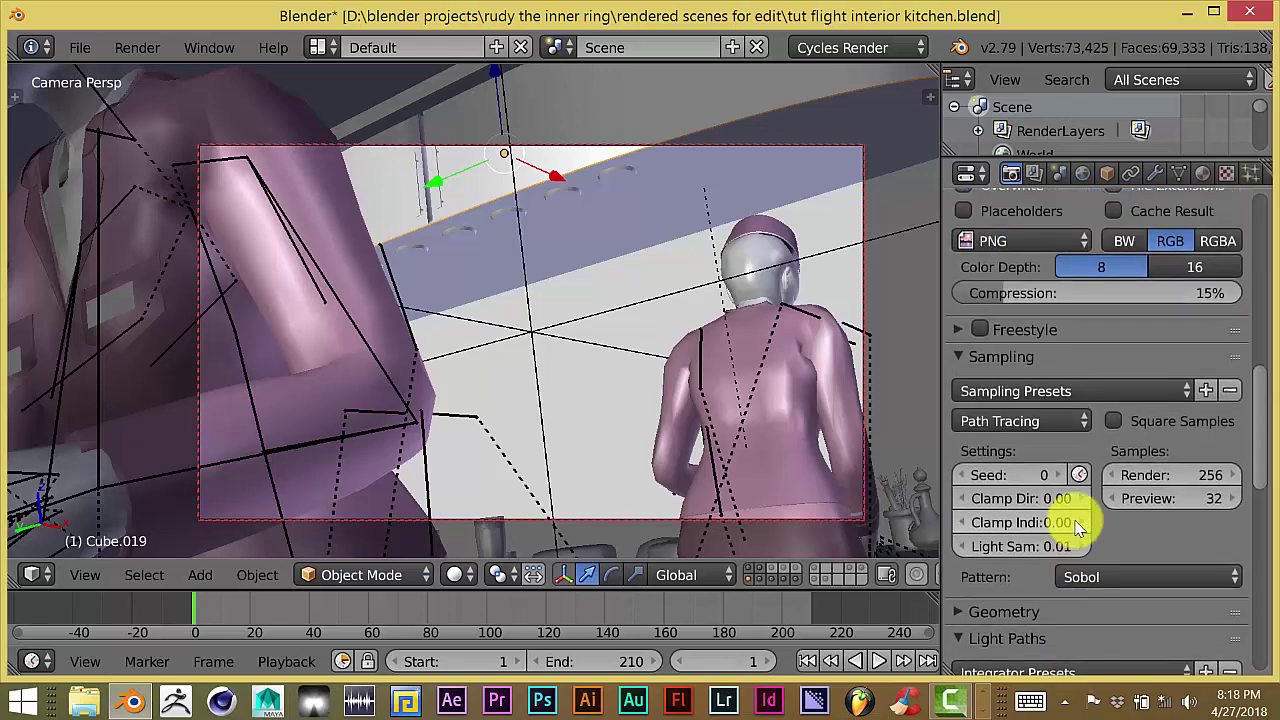
{"action": "scroll", "coordinate": [1078, 528], "scroll_direction": "up", "scroll_amount": 5}
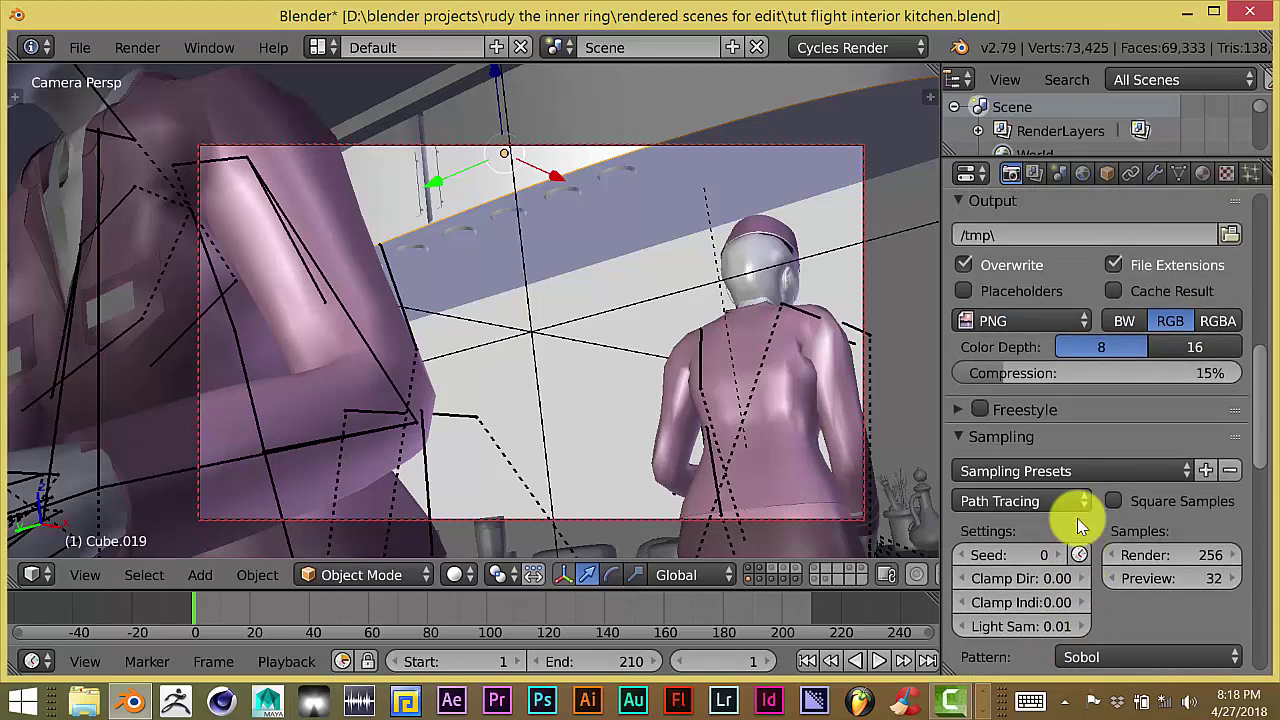
{"action": "scroll", "coordinate": [1077, 520], "scroll_direction": "up", "scroll_amount": 4}
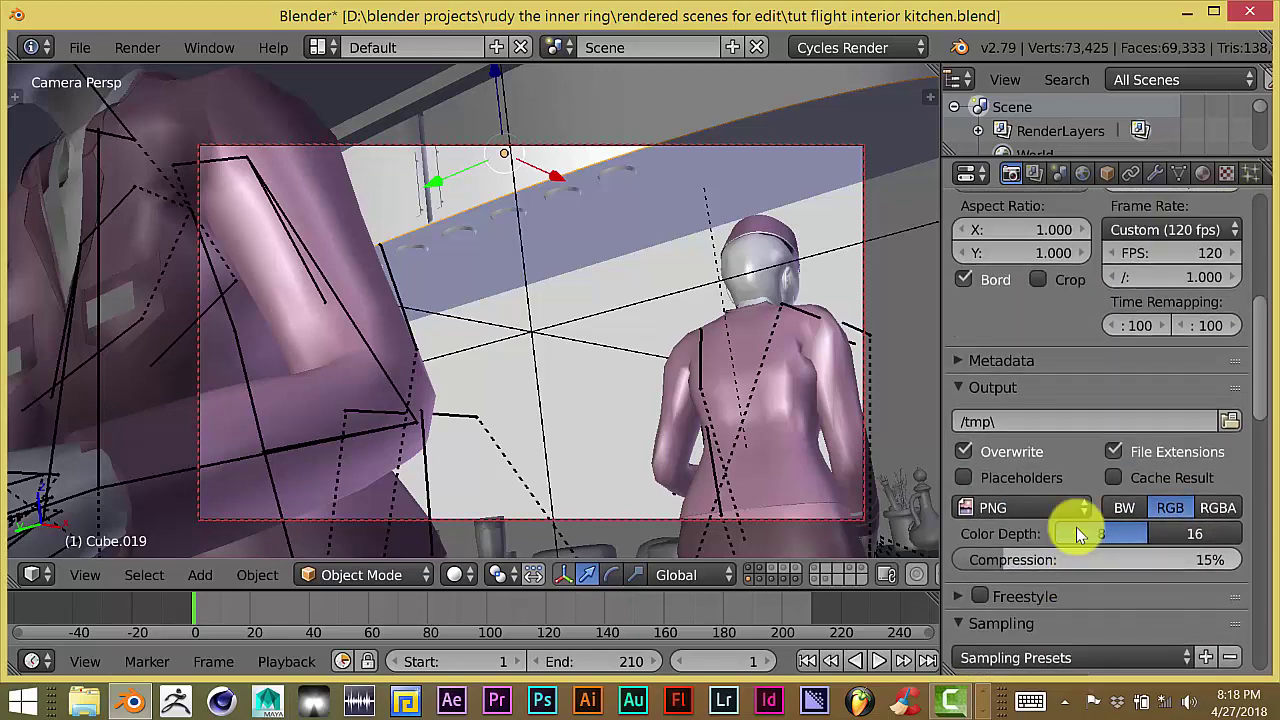
{"action": "scroll", "coordinate": [1076, 527], "scroll_direction": "up", "scroll_amount": 7}
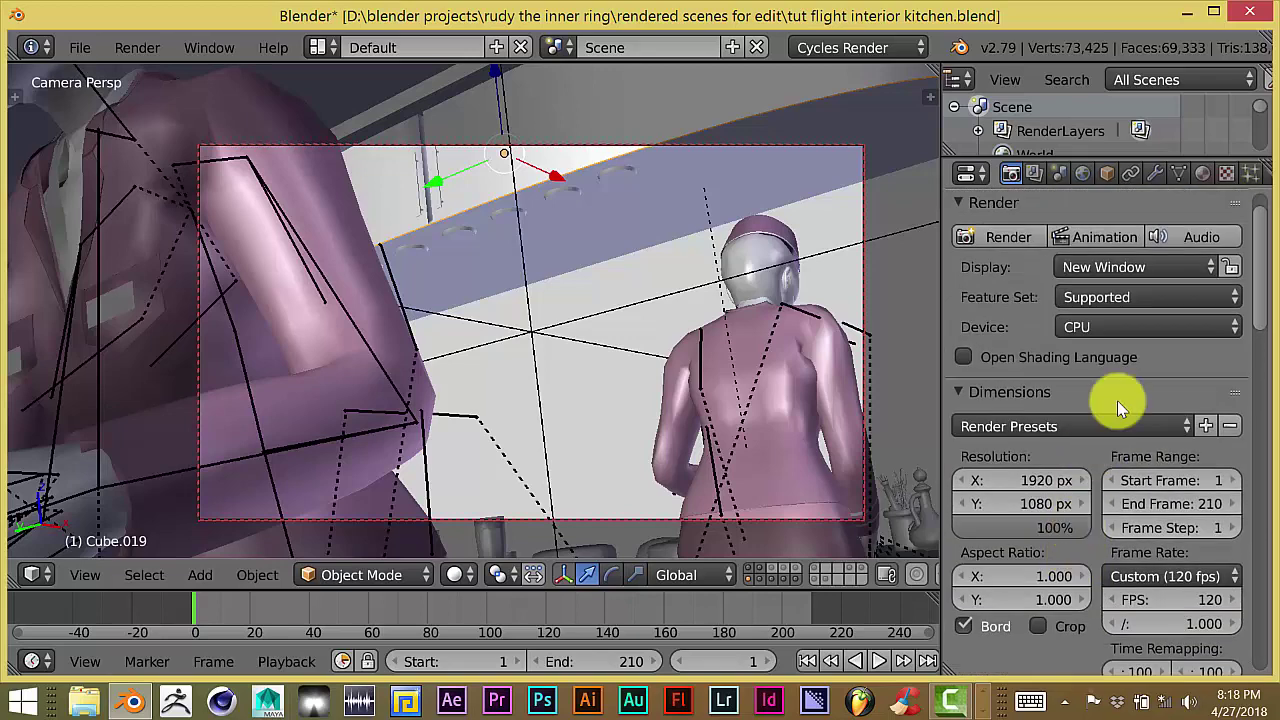
{"action": "left_click", "coordinate": [1145, 330]}
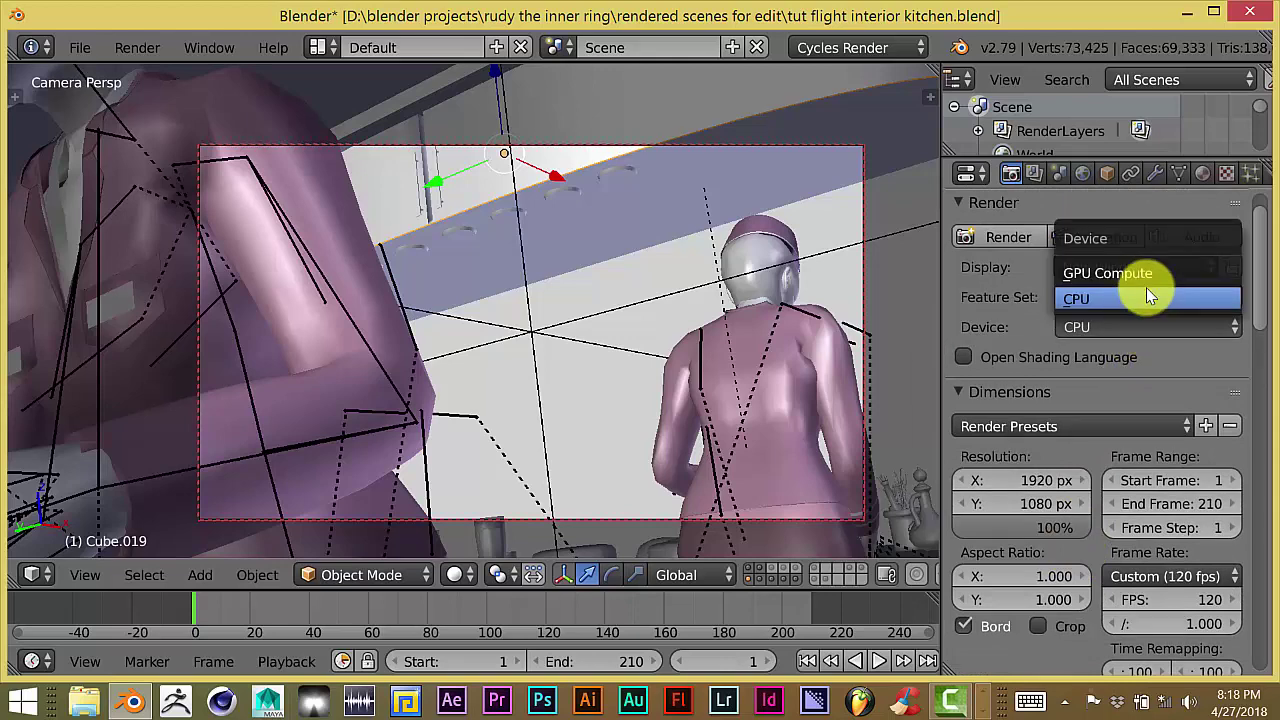
{"action": "left_click", "coordinate": [1146, 278]}
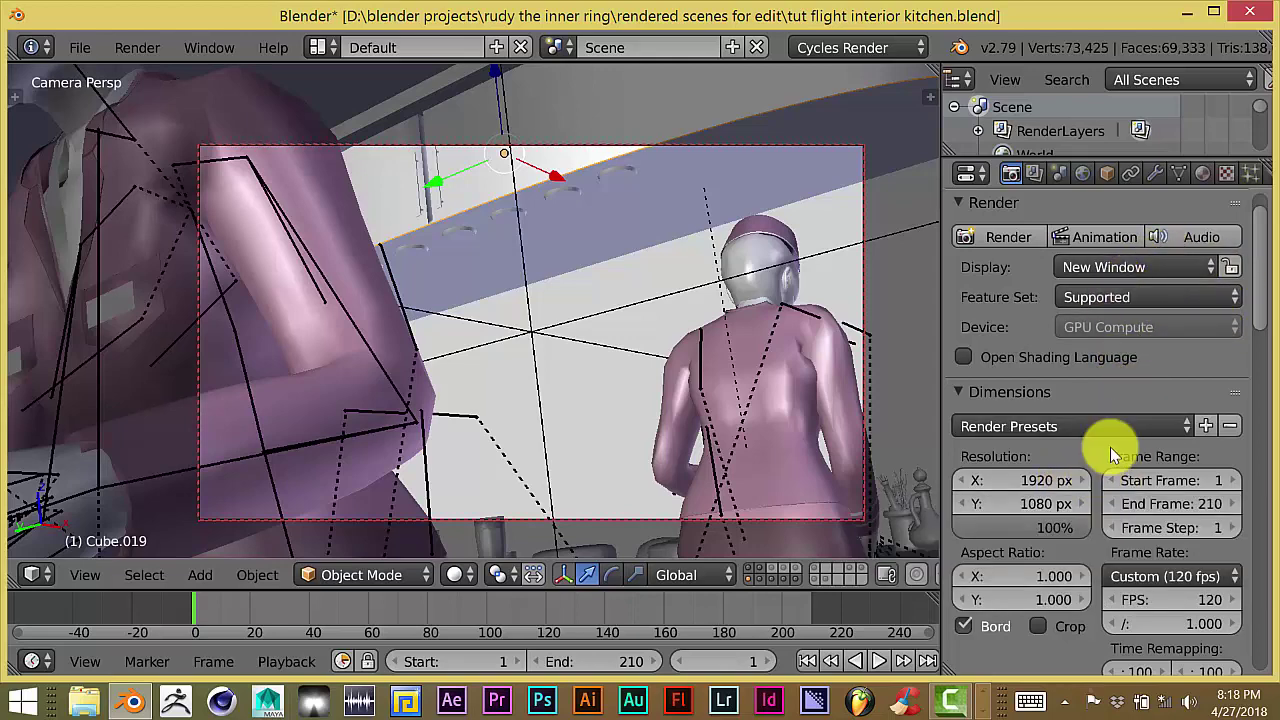
Step: Expand the Render Layers Denoising panel, showing it enabled with Radius 8 and Strength 0.50
{"action": "left_click", "coordinate": [1057, 177]}
{"action": "scroll", "coordinate": [1069, 502], "scroll_direction": "down", "scroll_amount": 5}
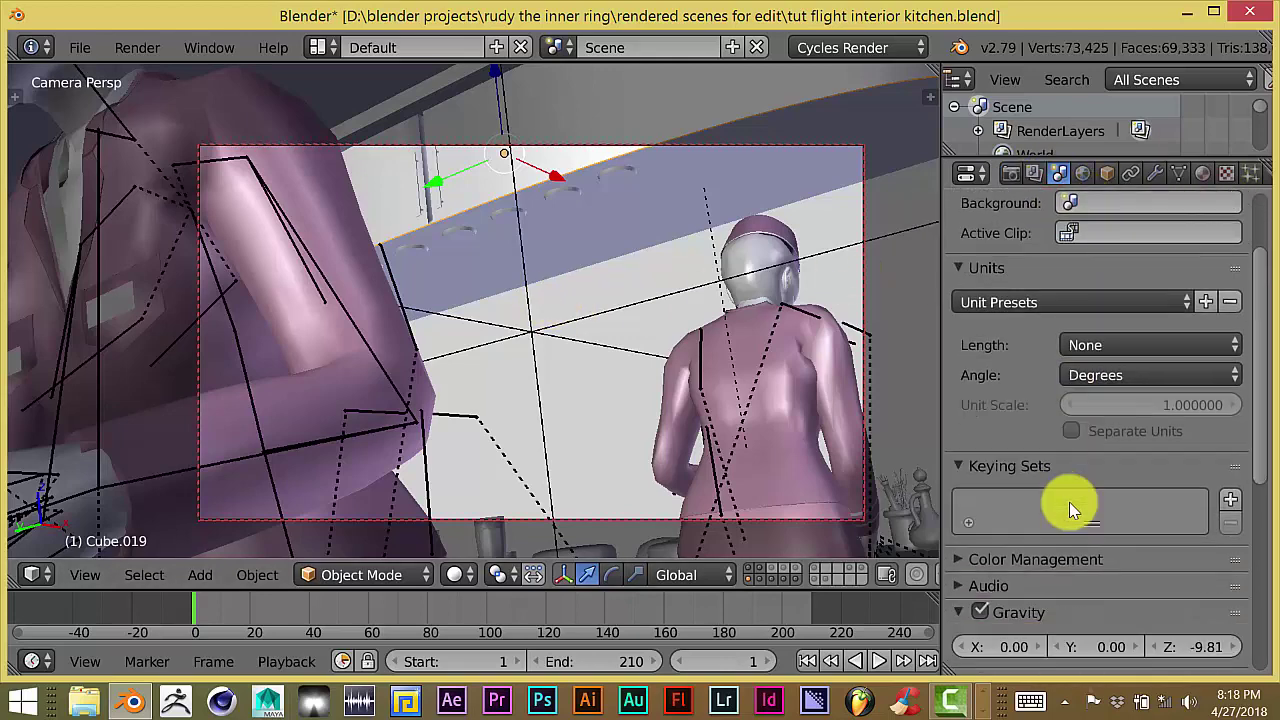
{"action": "scroll", "coordinate": [1069, 502], "scroll_direction": "down", "scroll_amount": 5}
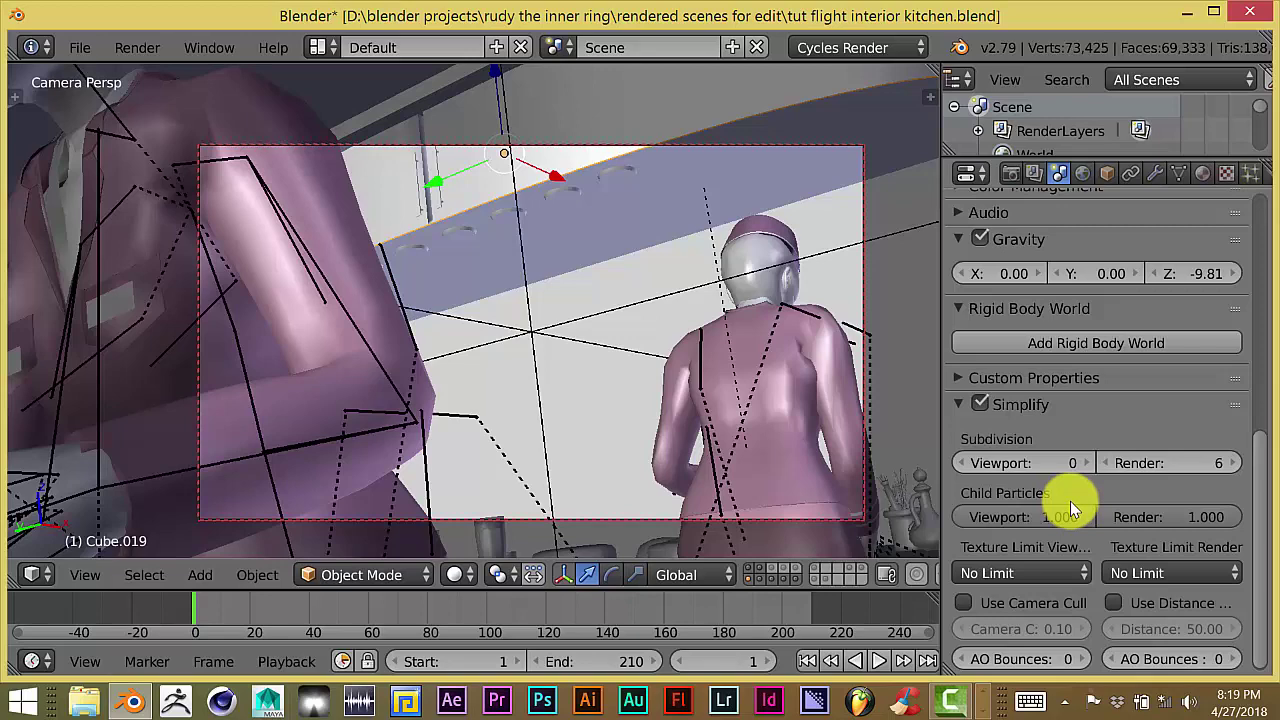
{"action": "scroll", "coordinate": [1070, 501], "scroll_direction": "down", "scroll_amount": 1}
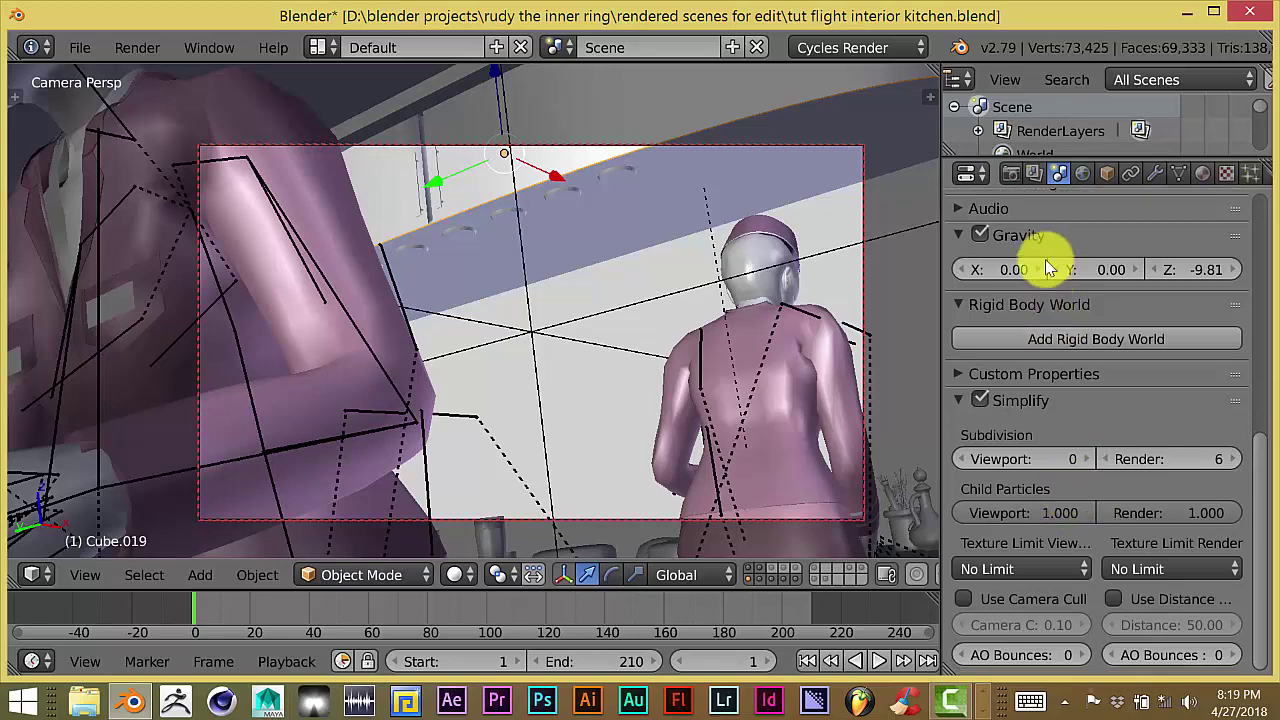
{"action": "left_click", "coordinate": [1036, 182]}
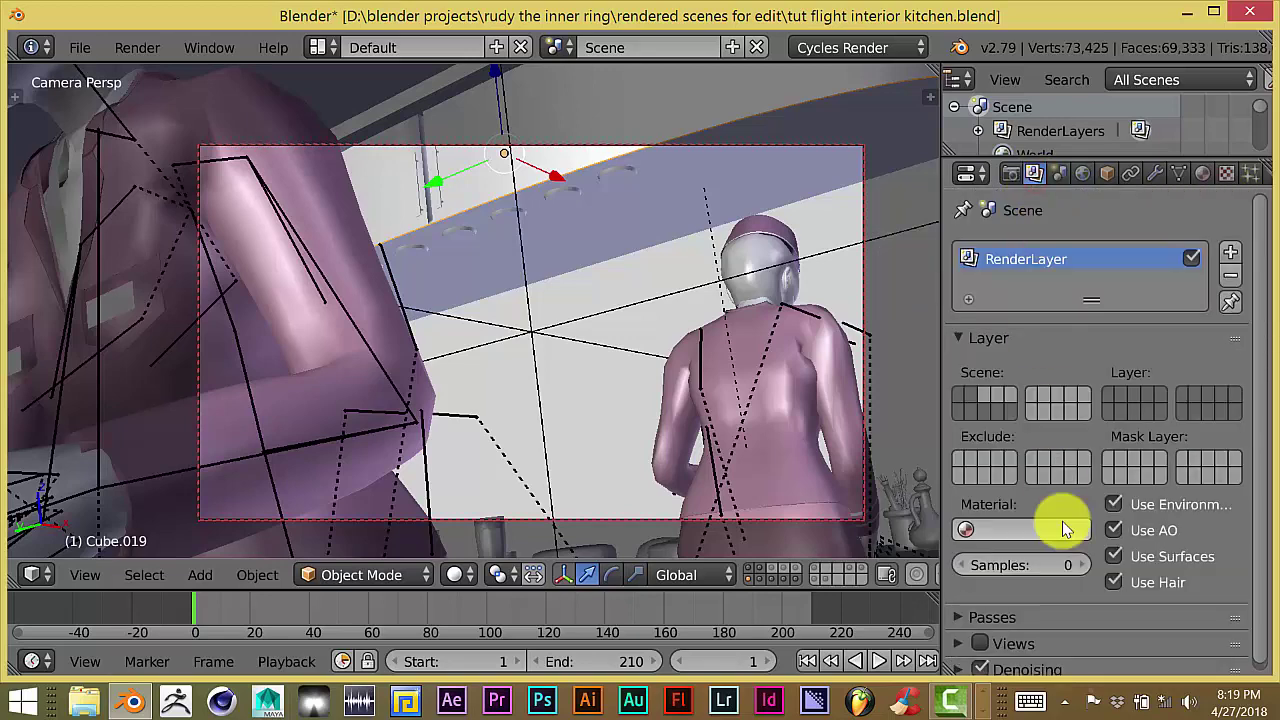
{"action": "scroll", "coordinate": [1062, 521], "scroll_direction": "down", "scroll_amount": 1}
{"action": "left_click", "coordinate": [962, 664]}
{"action": "scroll", "coordinate": [1078, 594], "scroll_direction": "down", "scroll_amount": 5}
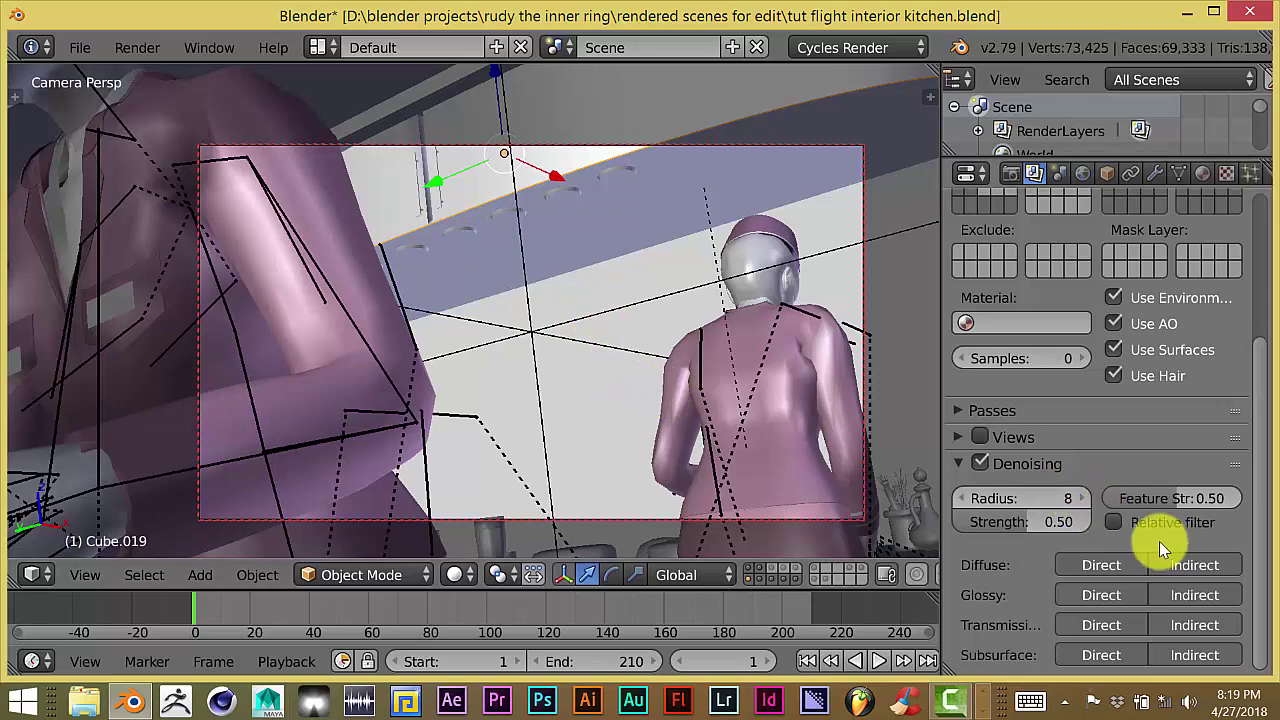
{"action": "scroll", "coordinate": [1140, 541], "scroll_direction": "up", "scroll_amount": 1}
{"action": "scroll", "coordinate": [1089, 541], "scroll_direction": "up", "scroll_amount": 2}
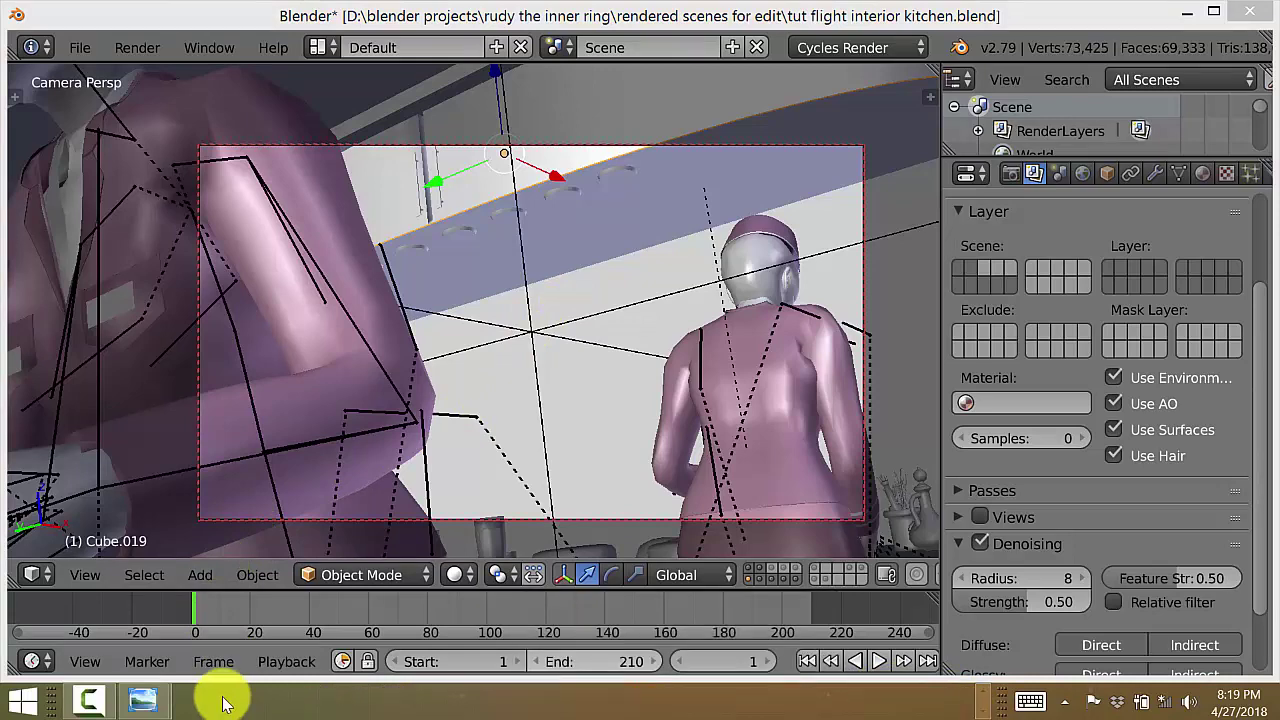
Step: Compare Capture 2.JPG (6:14.96) with Capture.JPG (36:28.70), then minimize both viewers
{"action": "mouse_move", "coordinate": [143, 700]}
{"action": "left_click", "coordinate": [298, 622]}
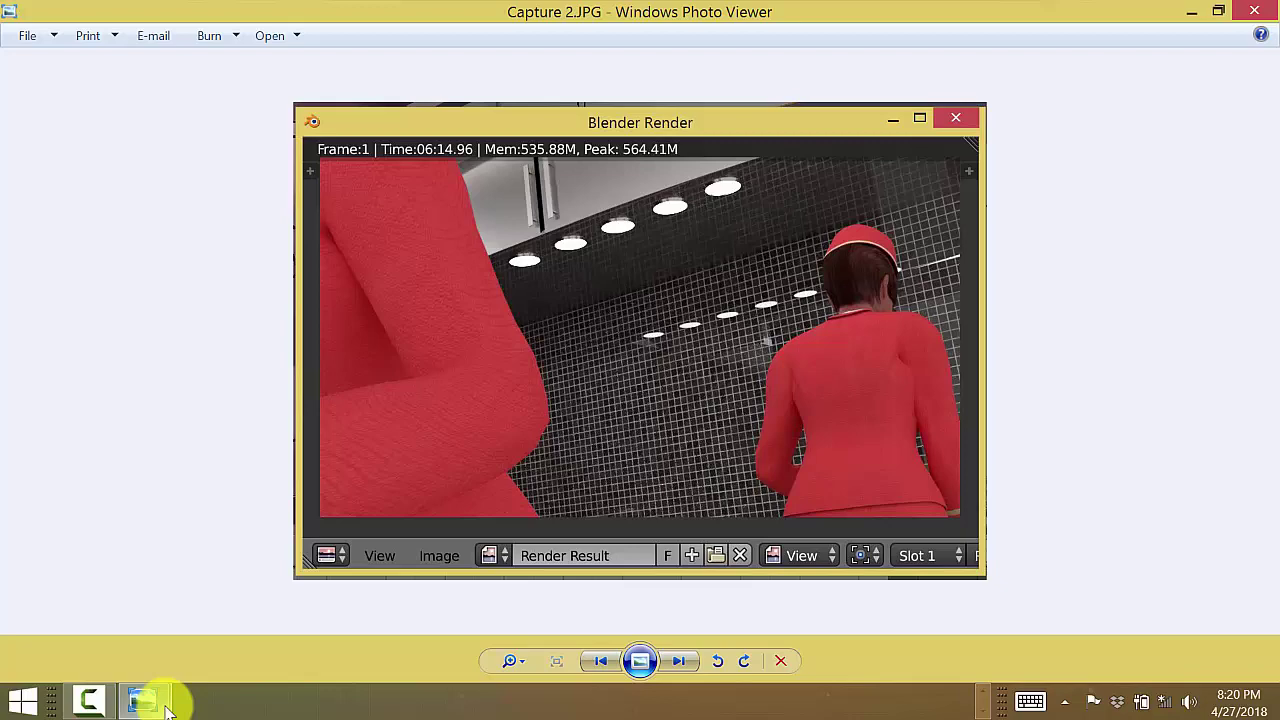
{"action": "mouse_move", "coordinate": [160, 703]}
{"action": "left_click", "coordinate": [163, 655]}
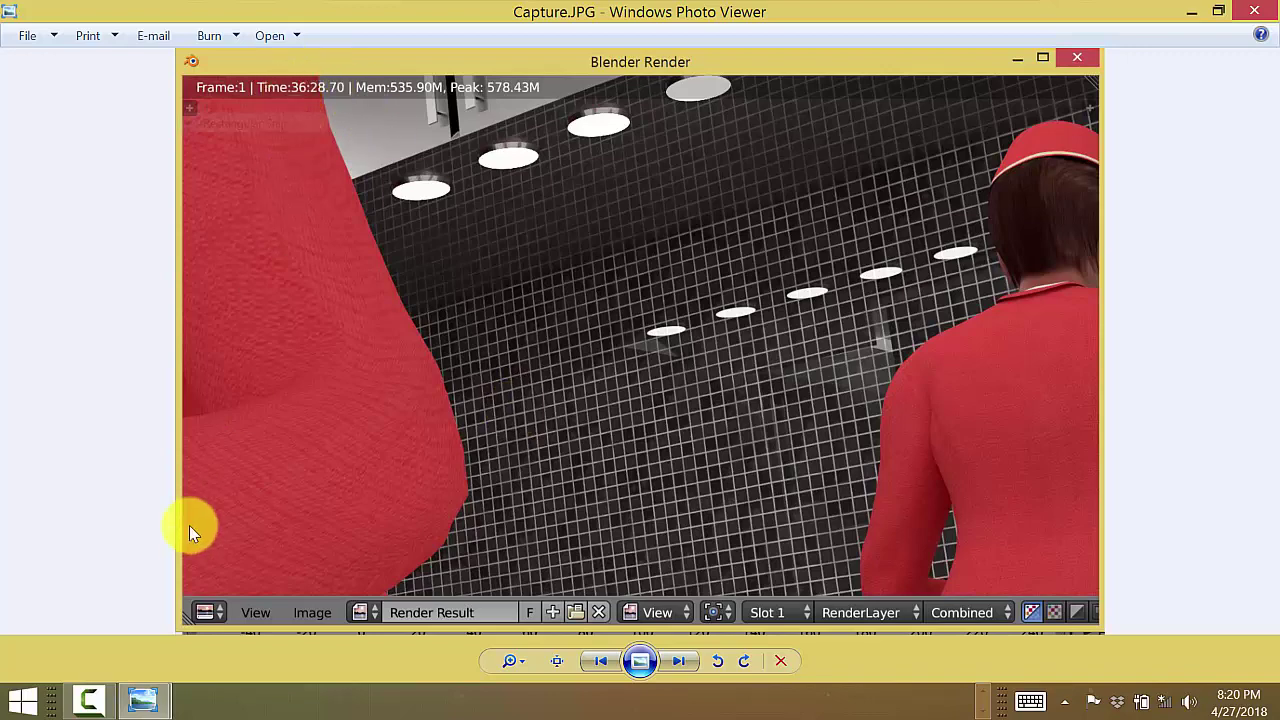
{"action": "mouse_move", "coordinate": [145, 705]}
{"action": "left_click", "coordinate": [257, 640]}
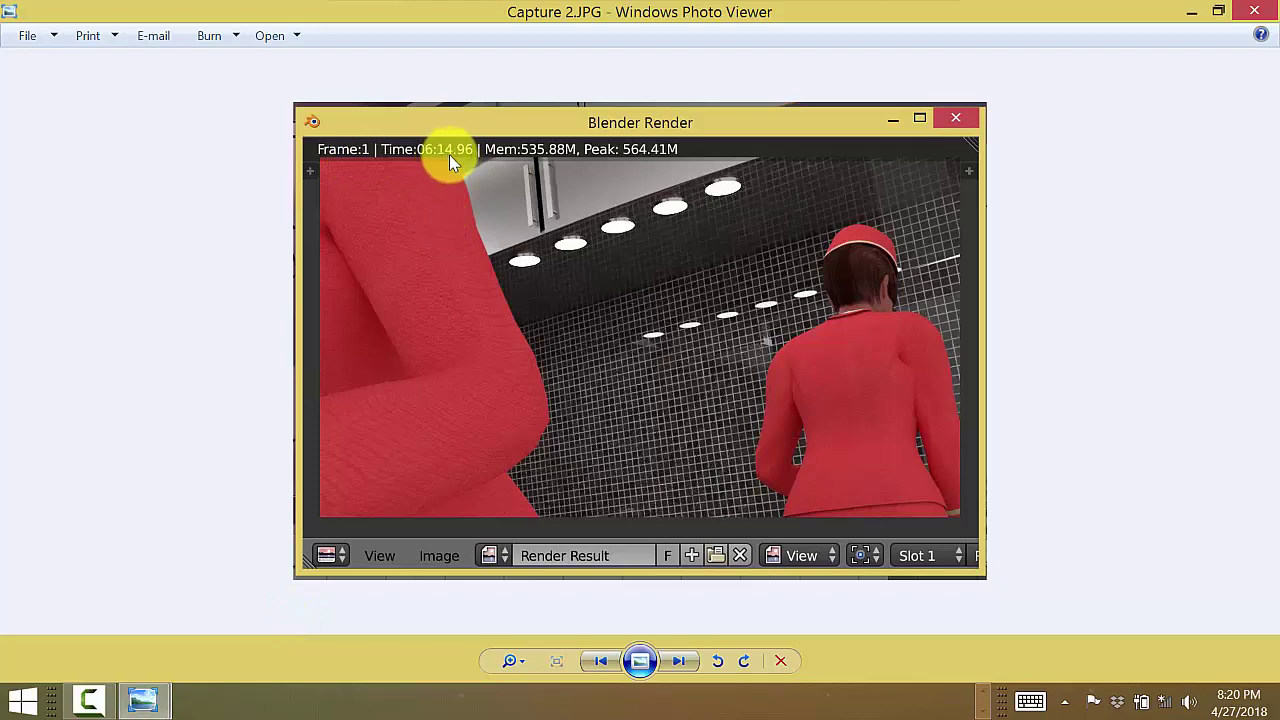
{"action": "left_click", "coordinate": [1190, 12]}
{"action": "left_click", "coordinate": [1189, 14]}
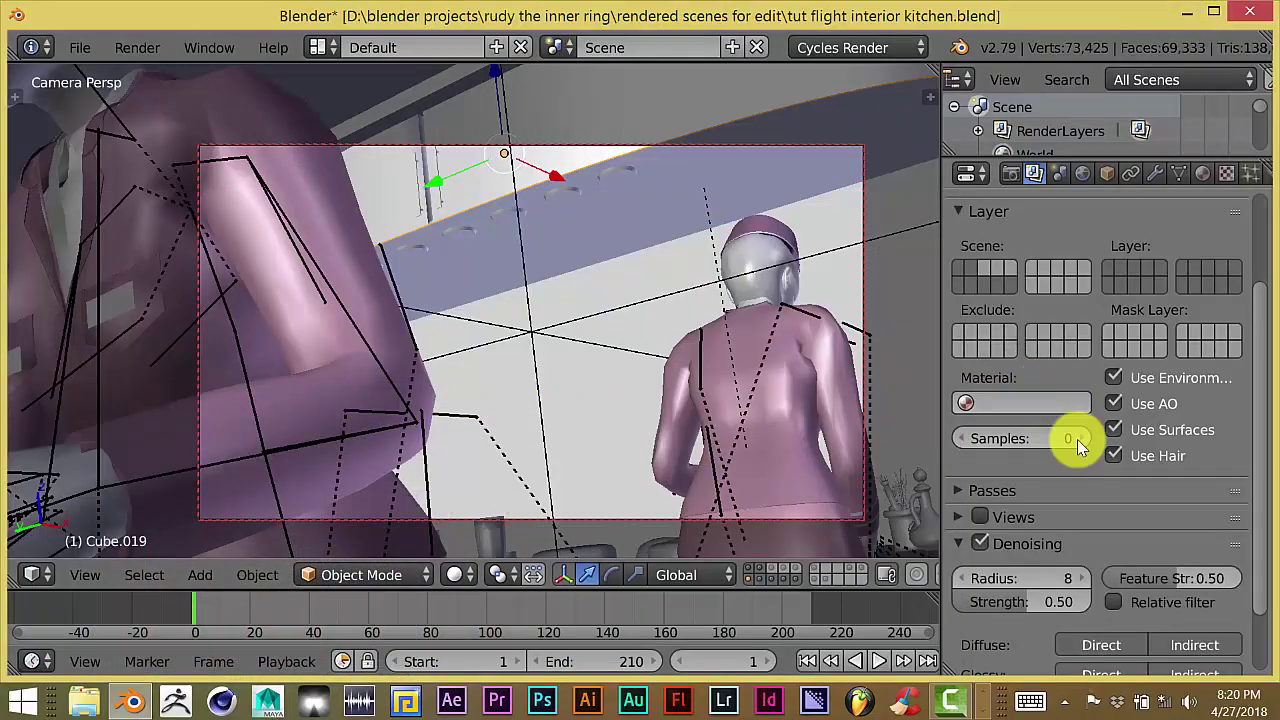
Step: Return to the Render tab and scroll past 4/0 bounces to Performance's 32×32 Hilbert Spiral tiles
{"action": "scroll", "coordinate": [1100, 535], "scroll_direction": "up", "scroll_amount": 2}
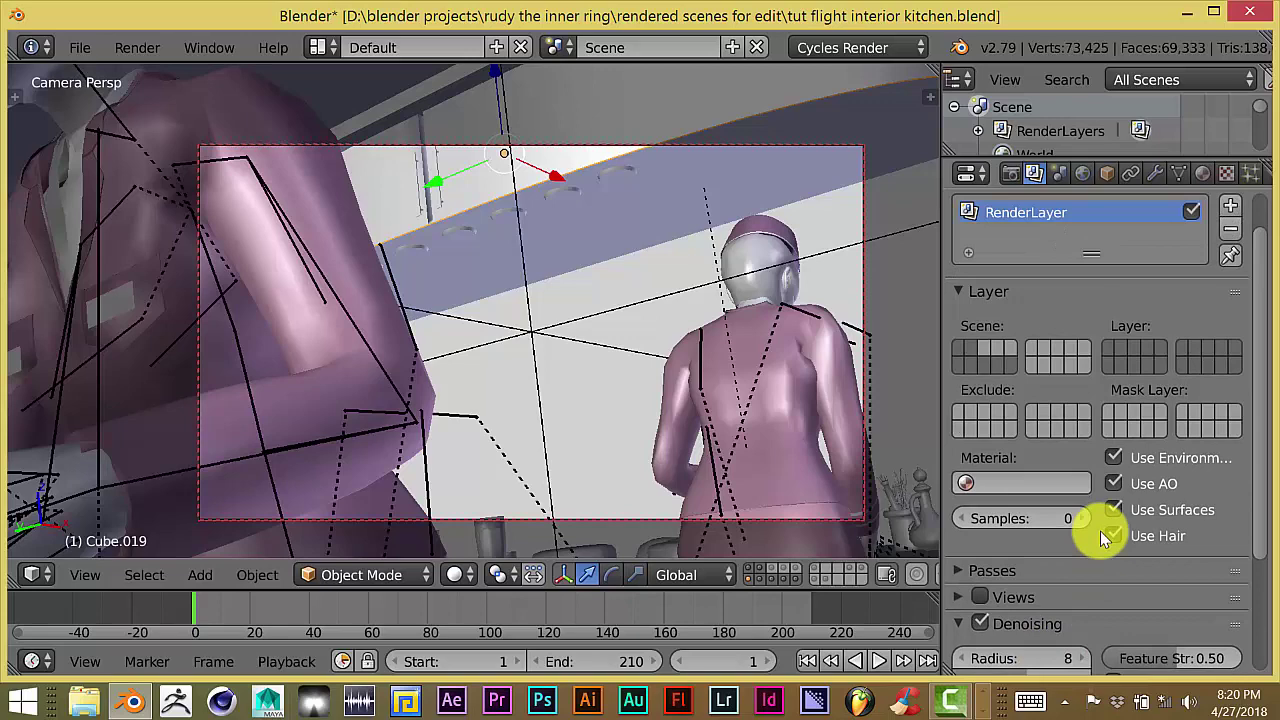
{"action": "scroll", "coordinate": [1100, 531], "scroll_direction": "up", "scroll_amount": 1}
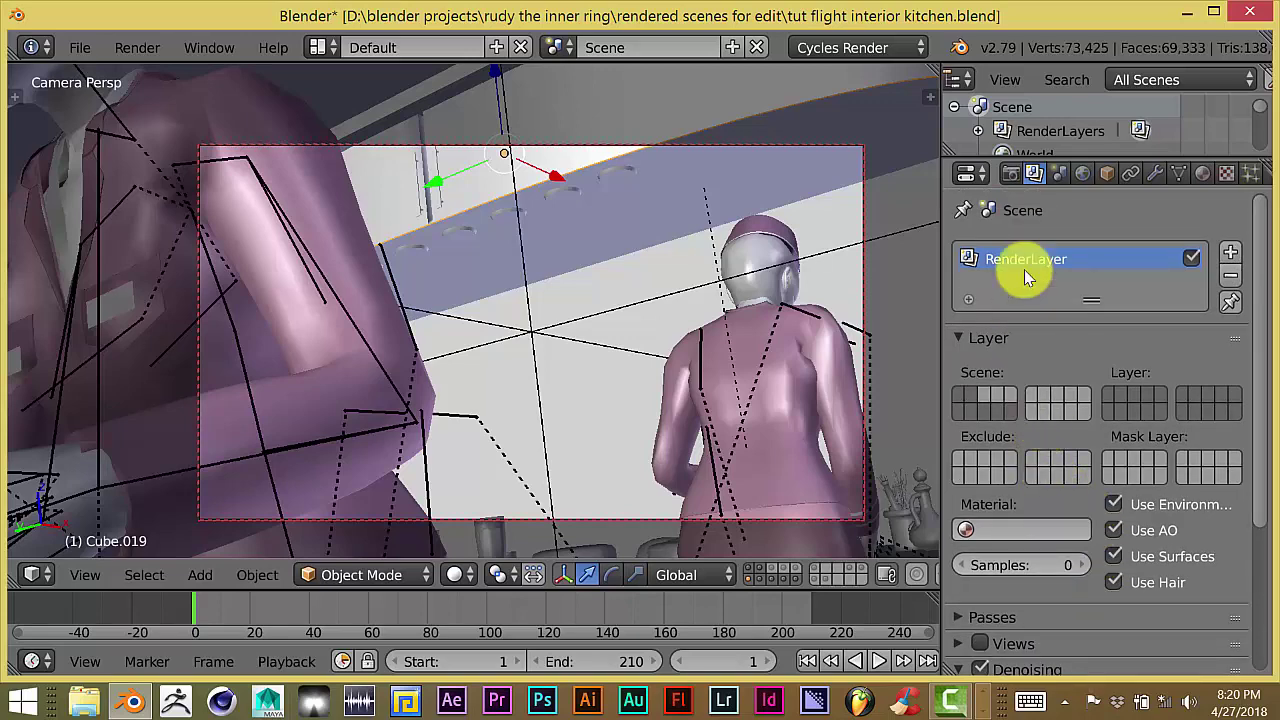
{"action": "left_click", "coordinate": [1012, 174]}
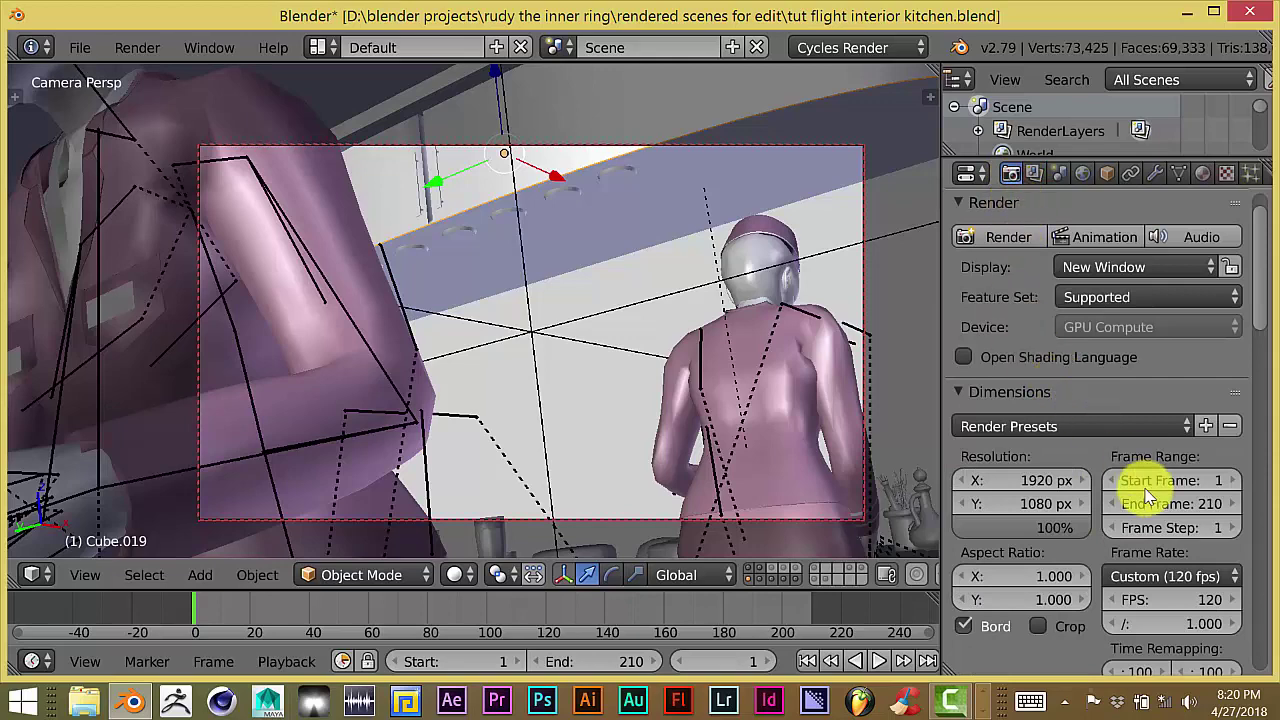
{"action": "mouse_move", "coordinate": [1258, 310]}
{"action": "left_mouse_down"}
{"action": "mouse_move", "coordinate": [1258, 362]}
{"action": "mouse_move", "coordinate": [1258, 313]}
{"action": "left_mouse_up"}
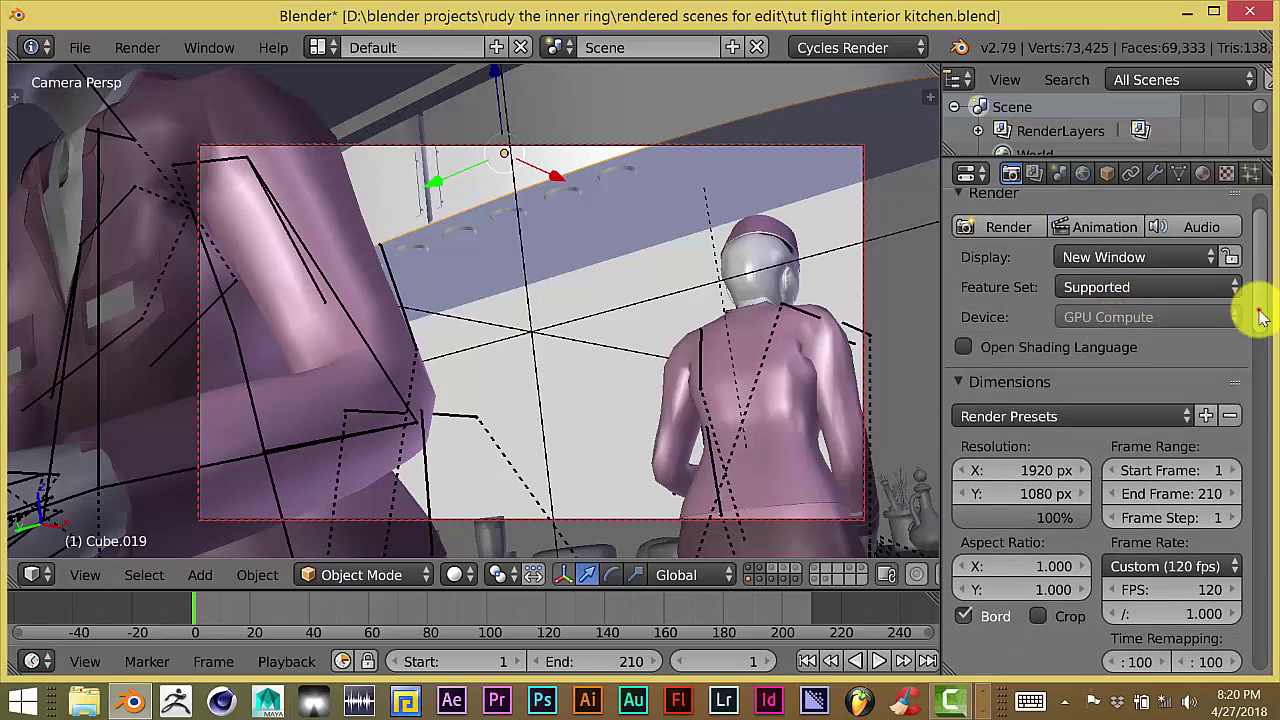
{"action": "left_click_drag", "start_coordinate": [1260, 316], "coordinate": [1274, 505]}
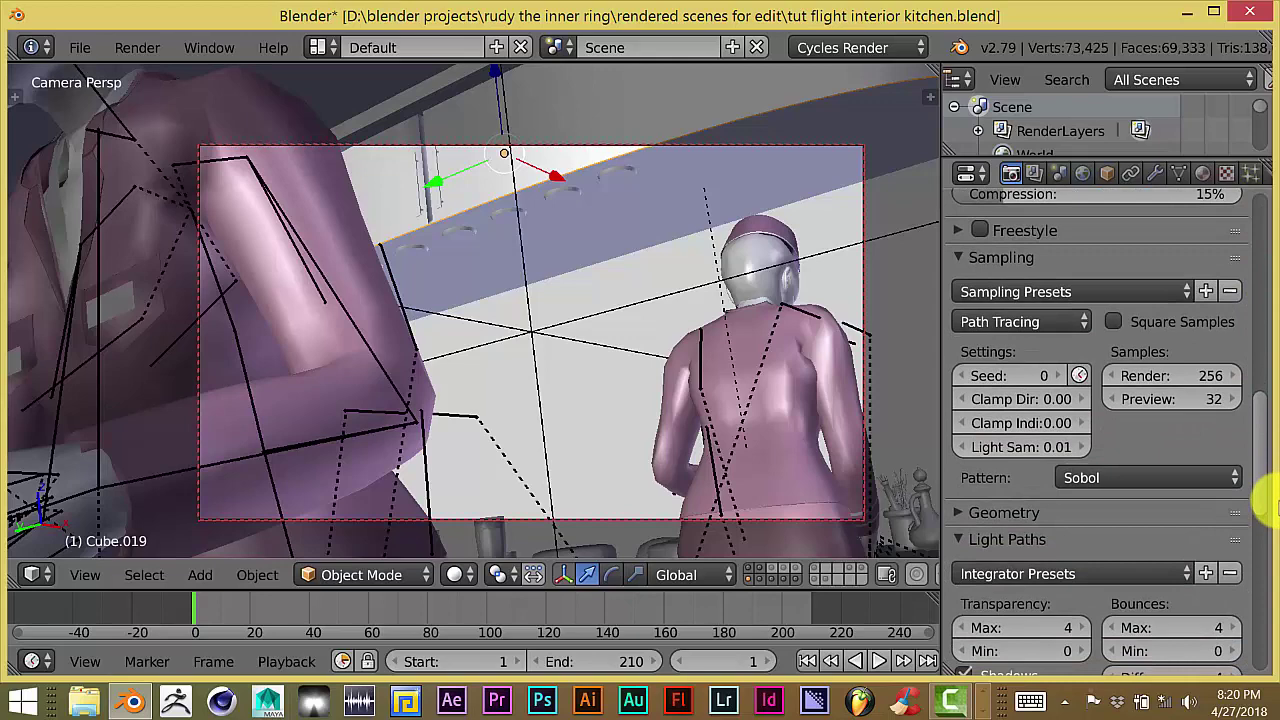
{"action": "scroll", "coordinate": [1271, 540], "scroll_direction": "down", "scroll_amount": 7}
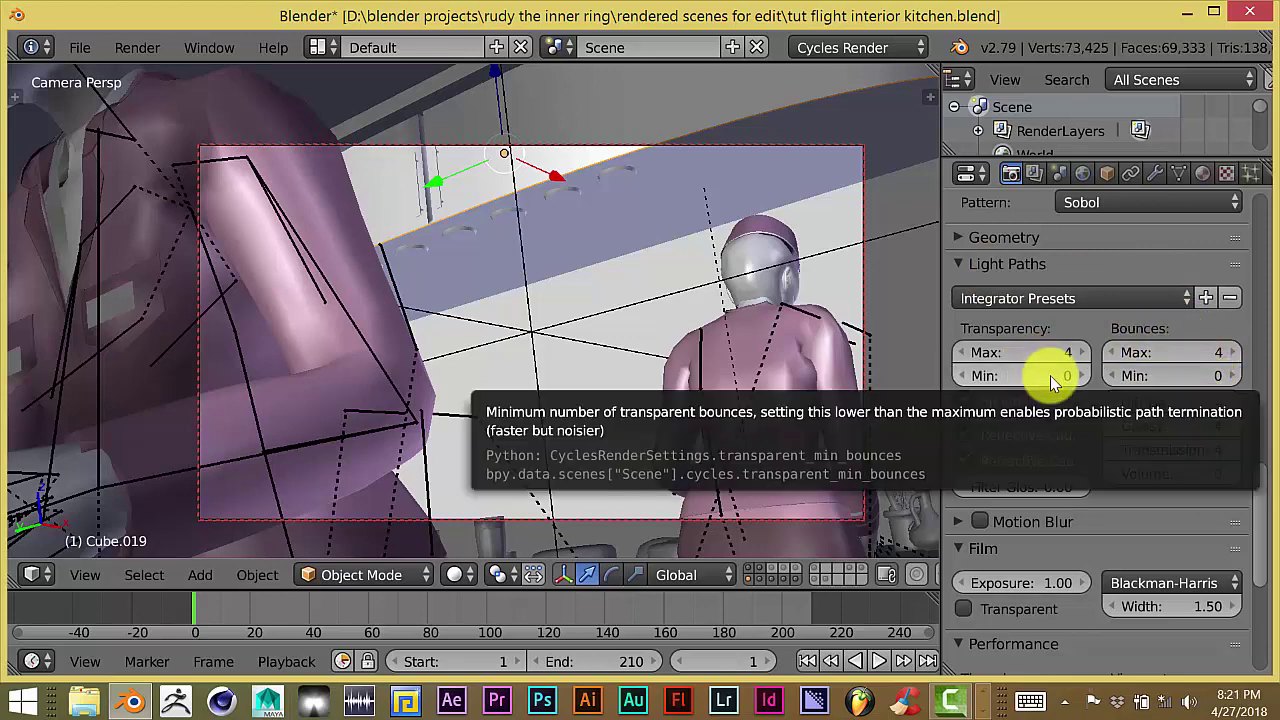
{"action": "left_click_drag", "start_coordinate": [1263, 480], "coordinate": [1262, 585]}
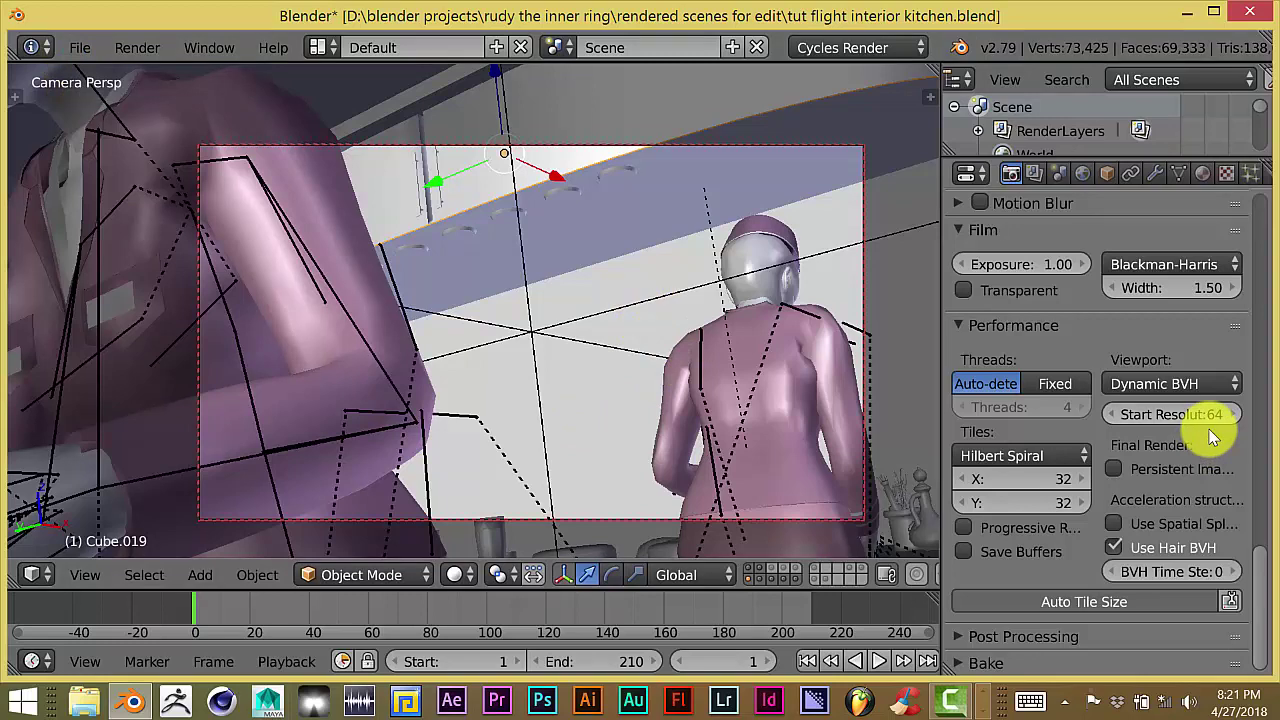
Step: Show the render layer Denoising panel: radius 8, strength 0.50, feature strength 0.50
{"action": "left_click", "coordinate": [1034, 173]}
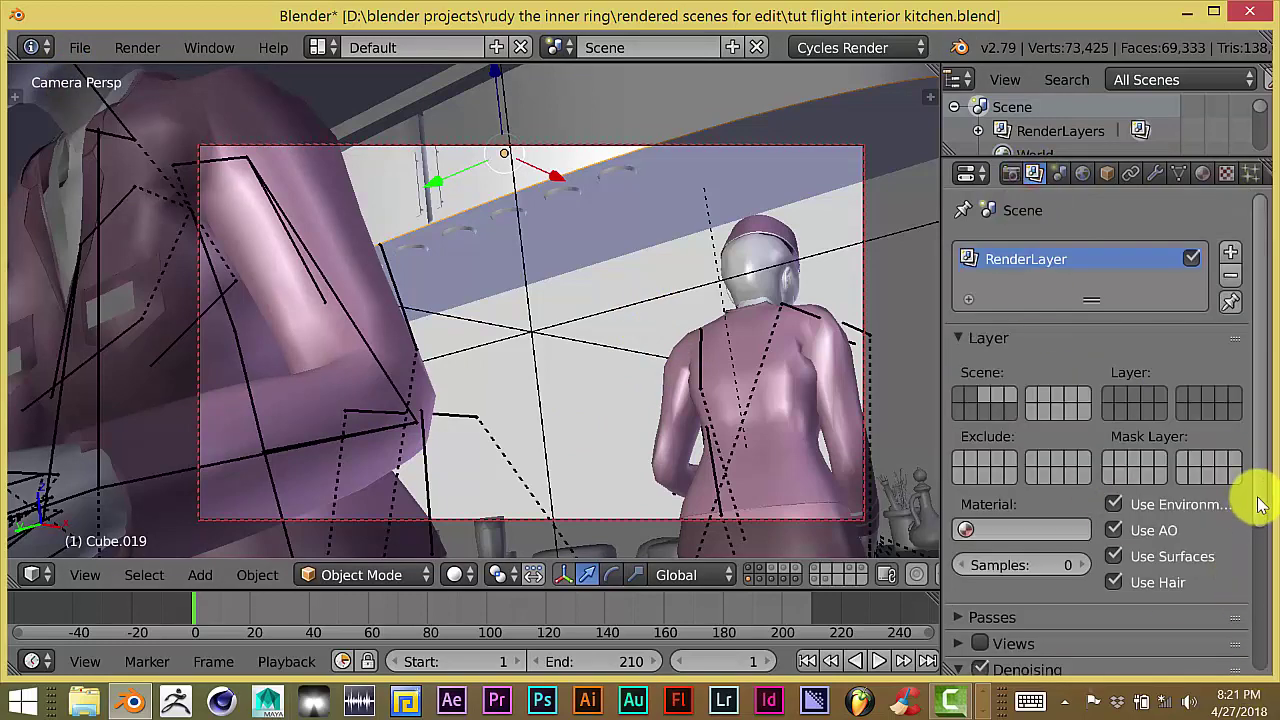
{"action": "scroll", "coordinate": [1255, 510], "scroll_direction": "down", "scroll_amount": 5}
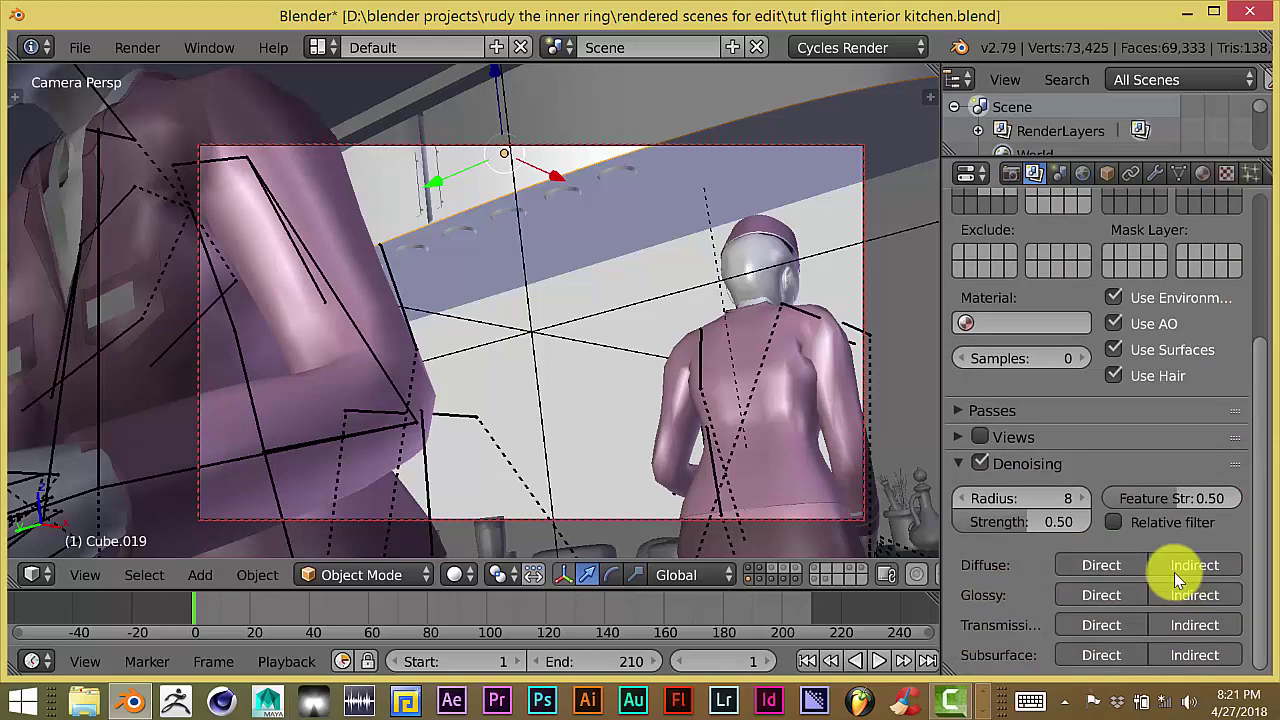